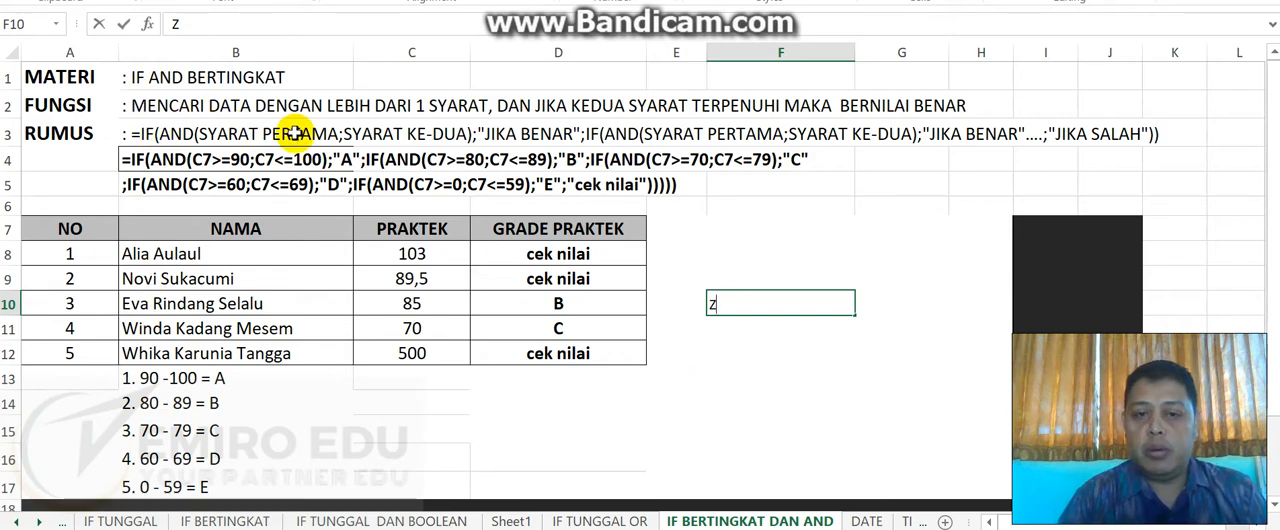
- Review the IF OR and IF AND formulas on the IF TUNGGAL OR sheet and return to IF BERTINGKAT DAN AND
click(752, 358)
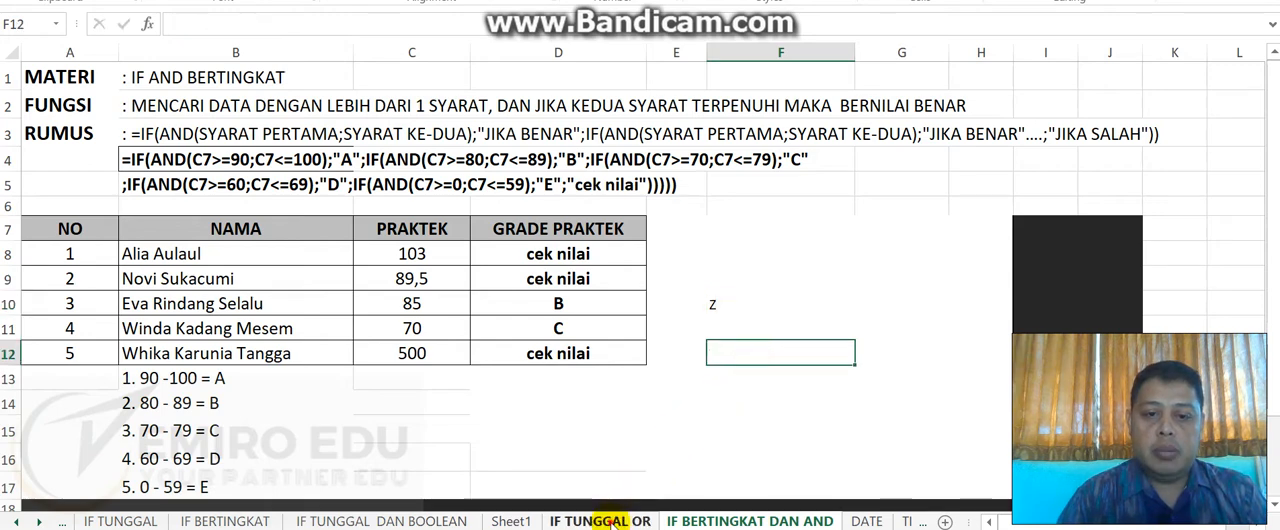
click(610, 521)
click(65, 80)
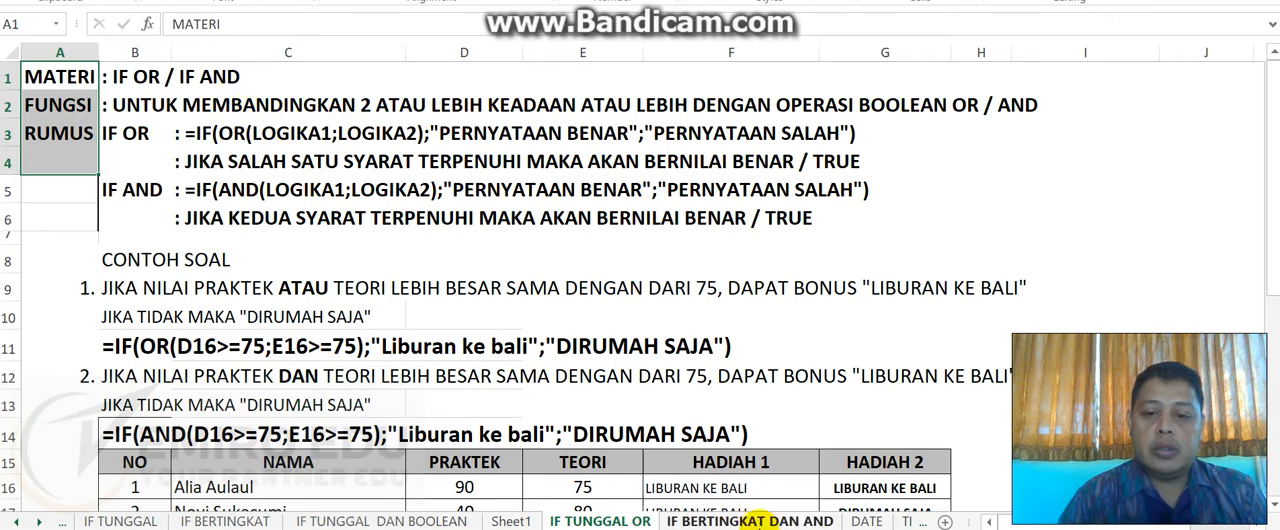
click(750, 521)
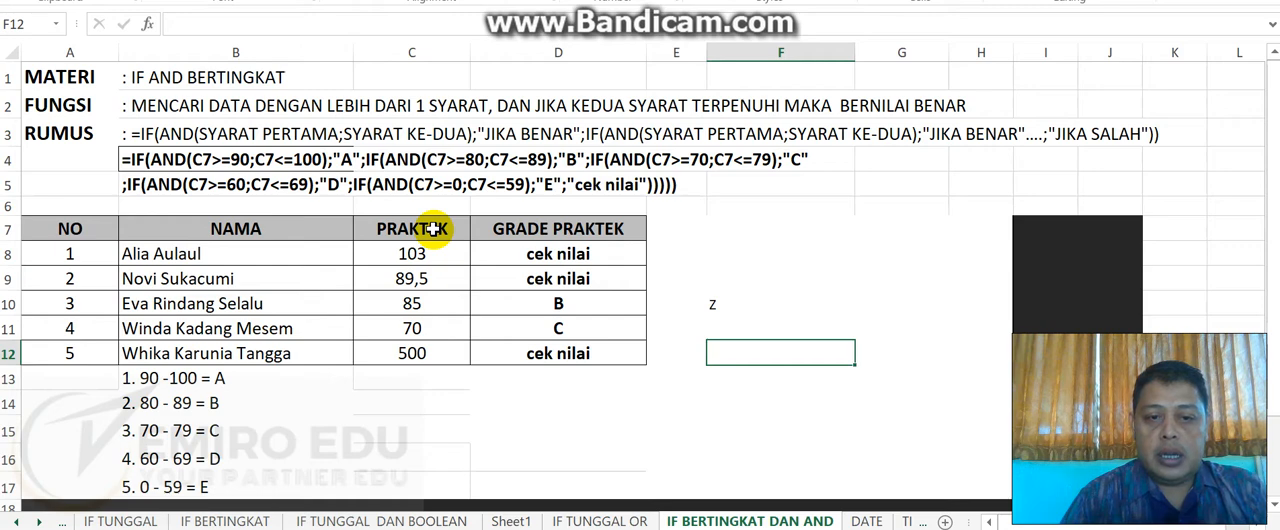
- Examine the PRAKTEK scores and the list of grade ranges below the score table
drag(432, 229, 440, 357)
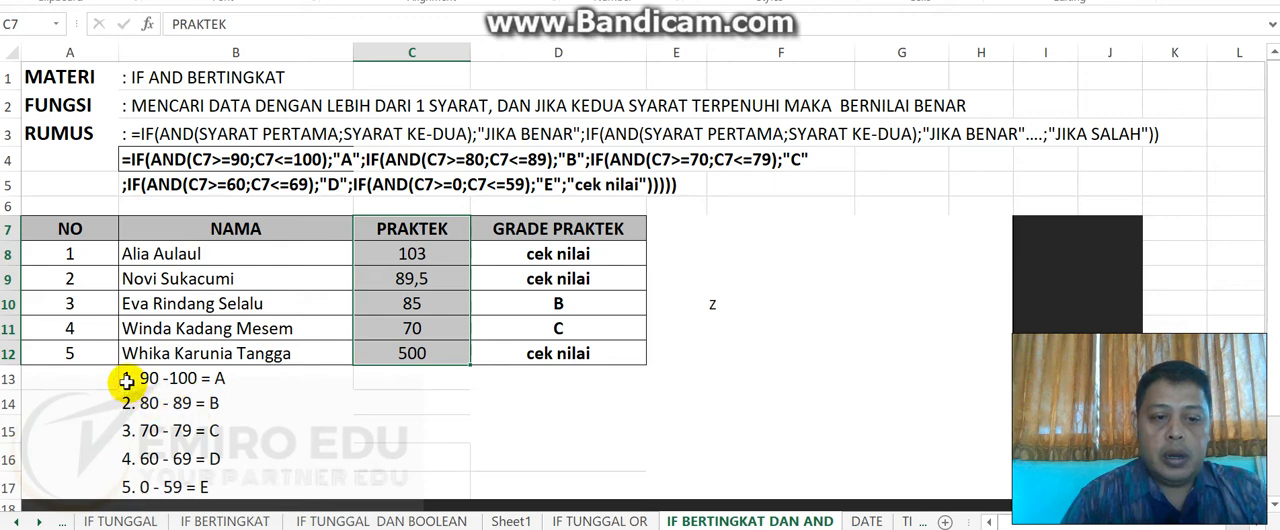
drag(127, 379, 183, 486)
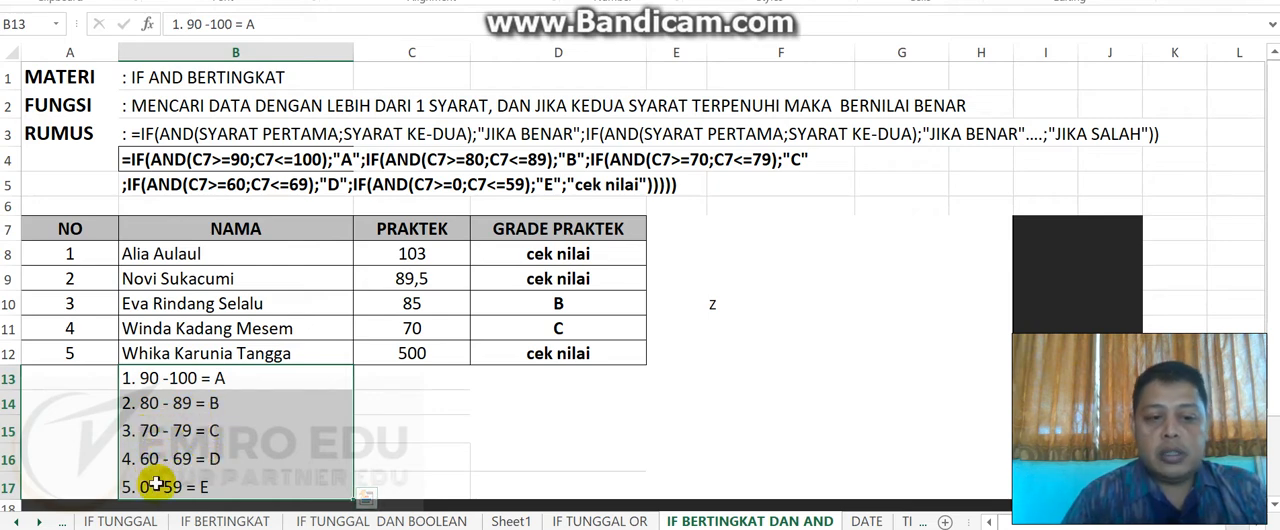
click(416, 406)
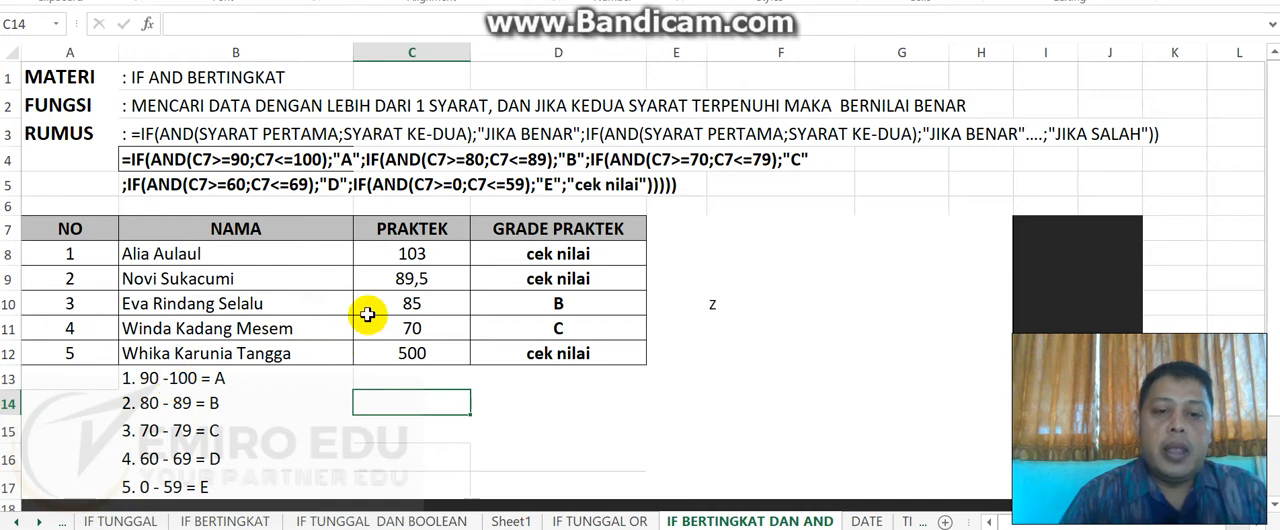
- Clear the GRADE PRAKTEK results in D9:D12, leaving the first student's formula in D8
click(523, 259)
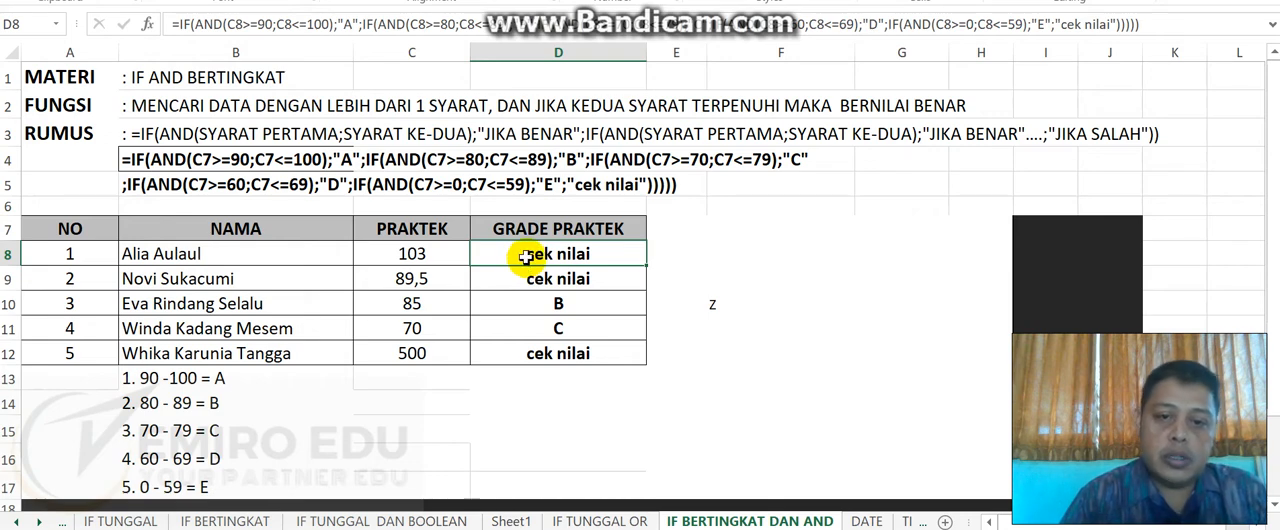
drag(512, 281, 502, 351)
key(Delete)
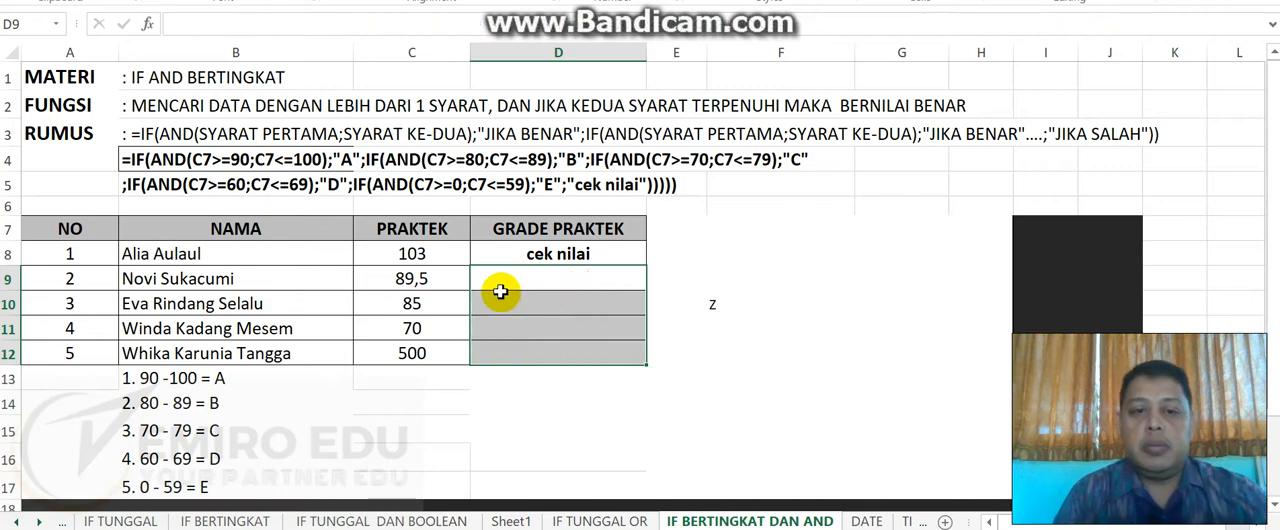
click(521, 255)
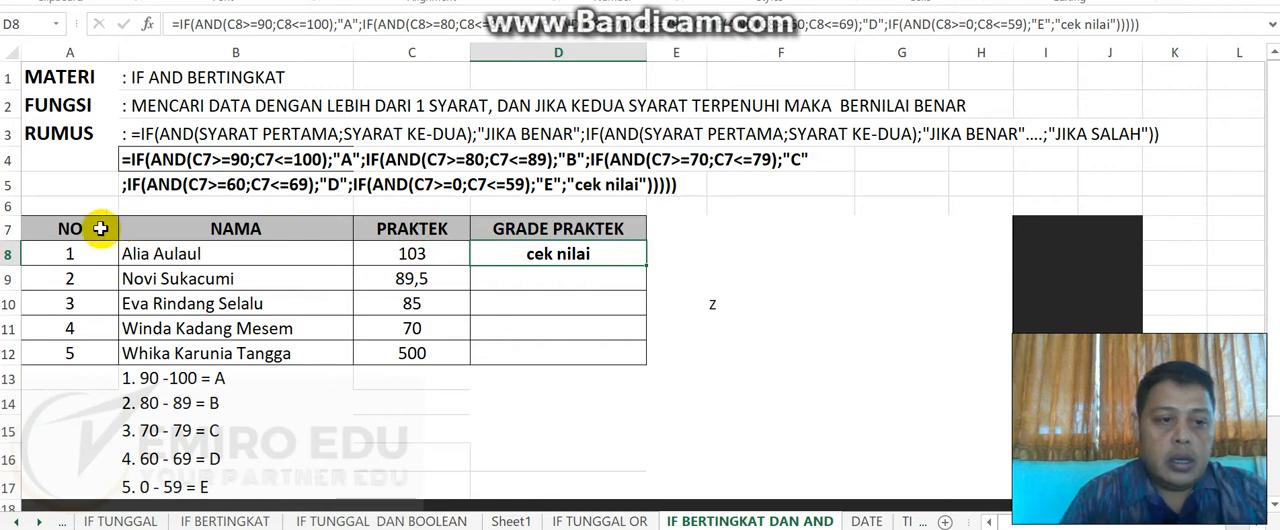
- Delete the empty row 6 above the score table
click(6, 206)
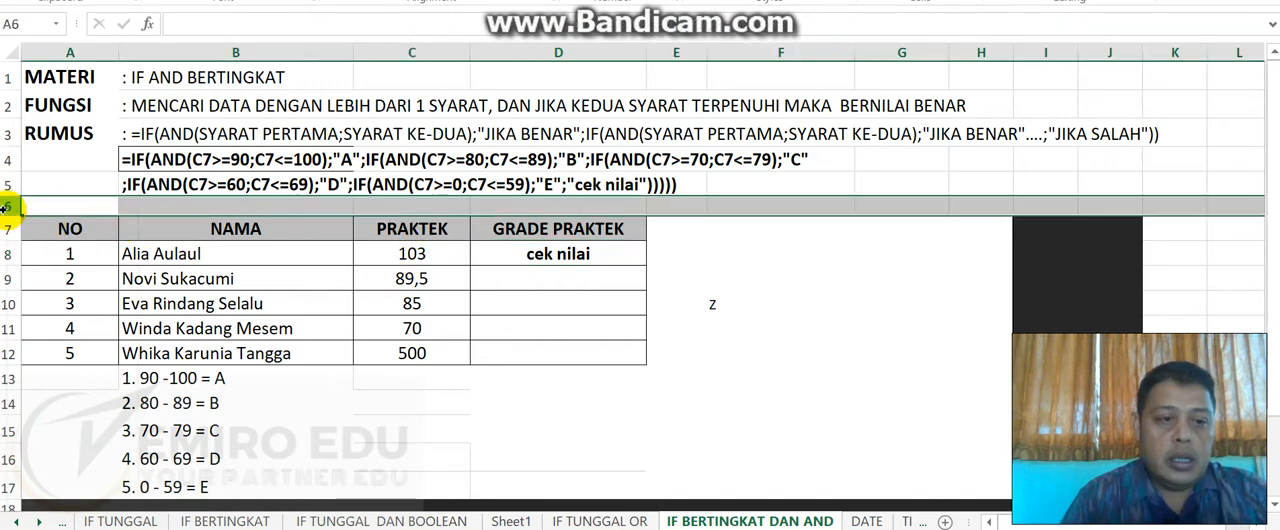
right_click(6, 206)
click(74, 377)
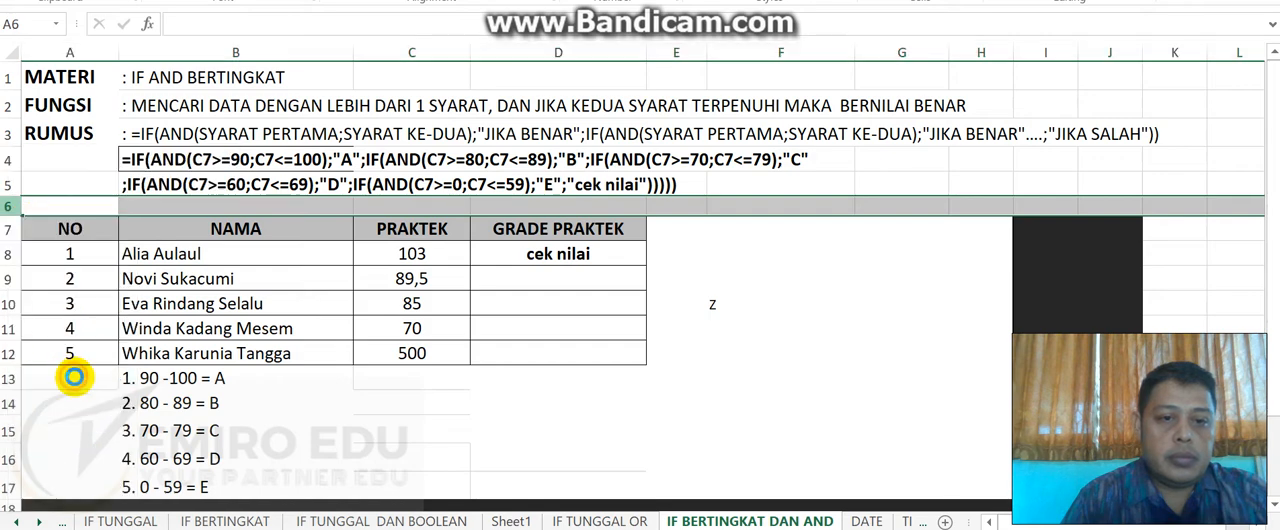
click(381, 213)
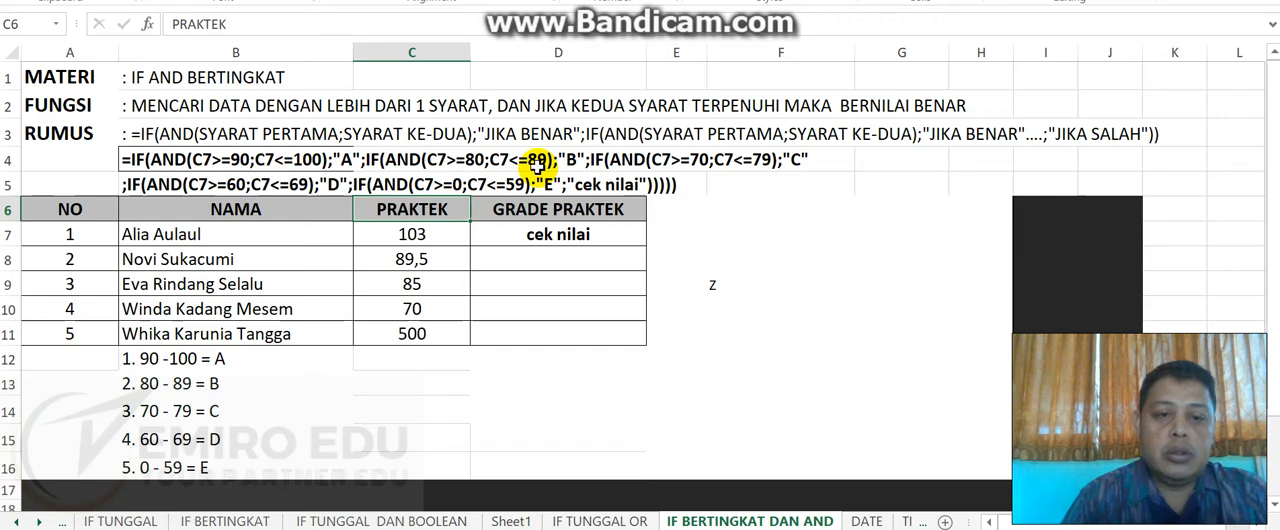
- Start a new grade formula in D7 with an IF(AND( test whose first condition is C7>=90
click(436, 233)
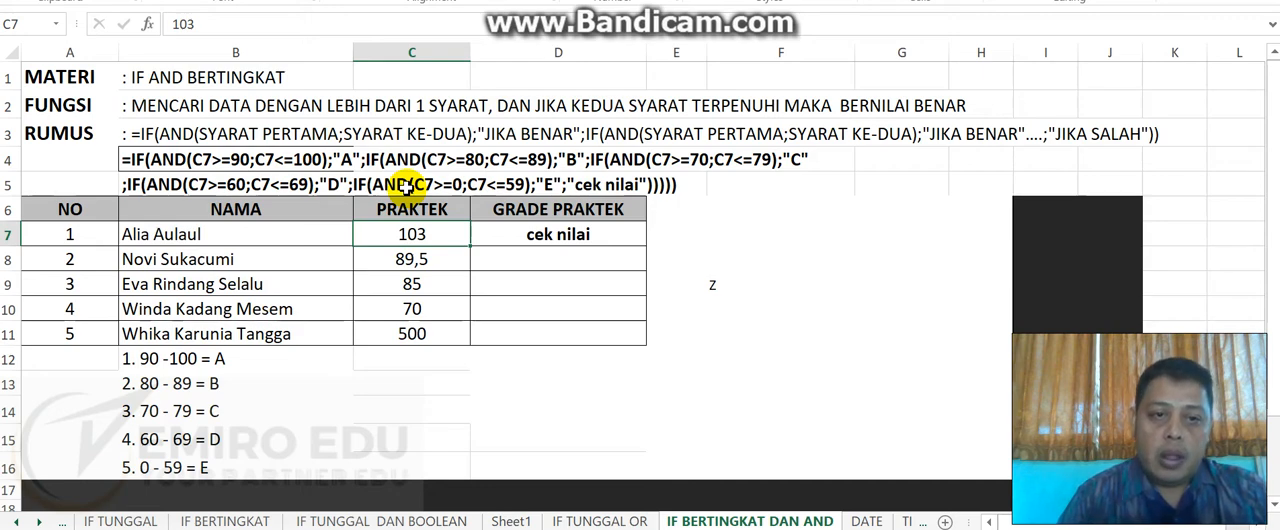
click(553, 234)
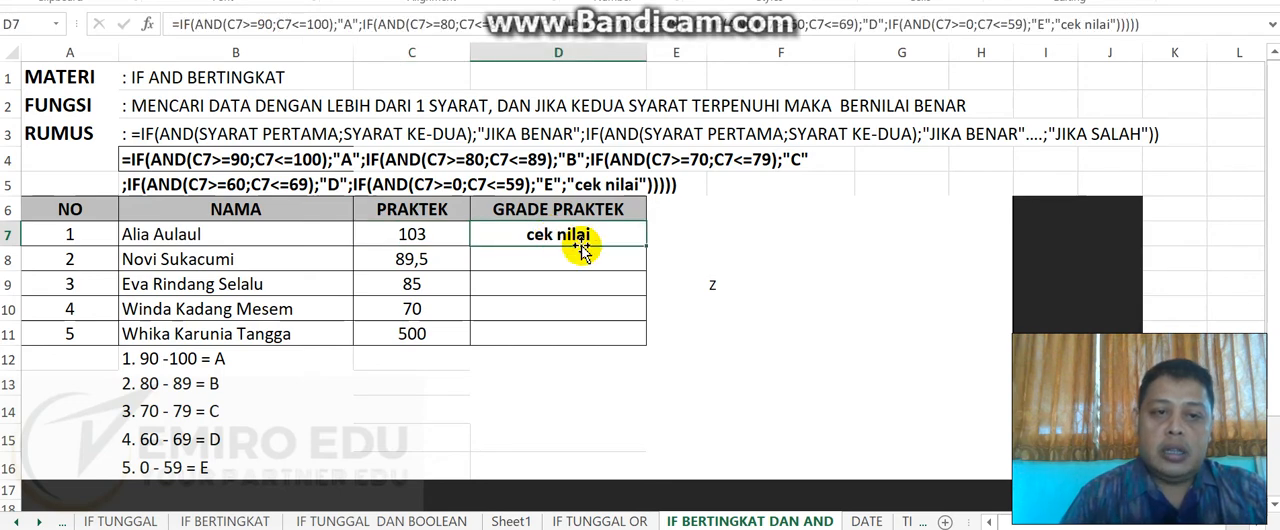
text(=)
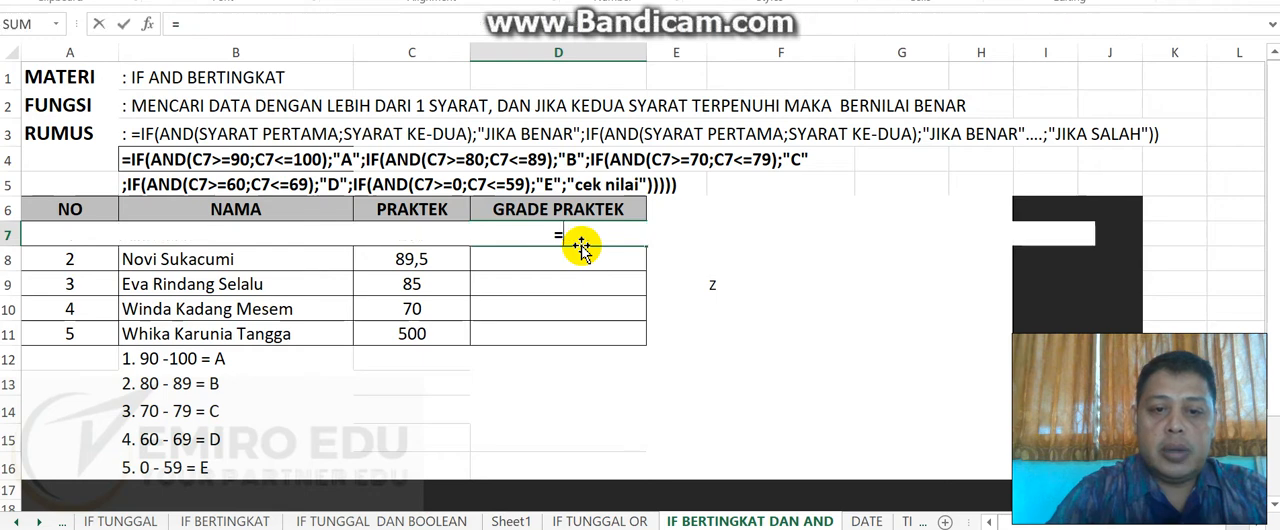
text(IF)
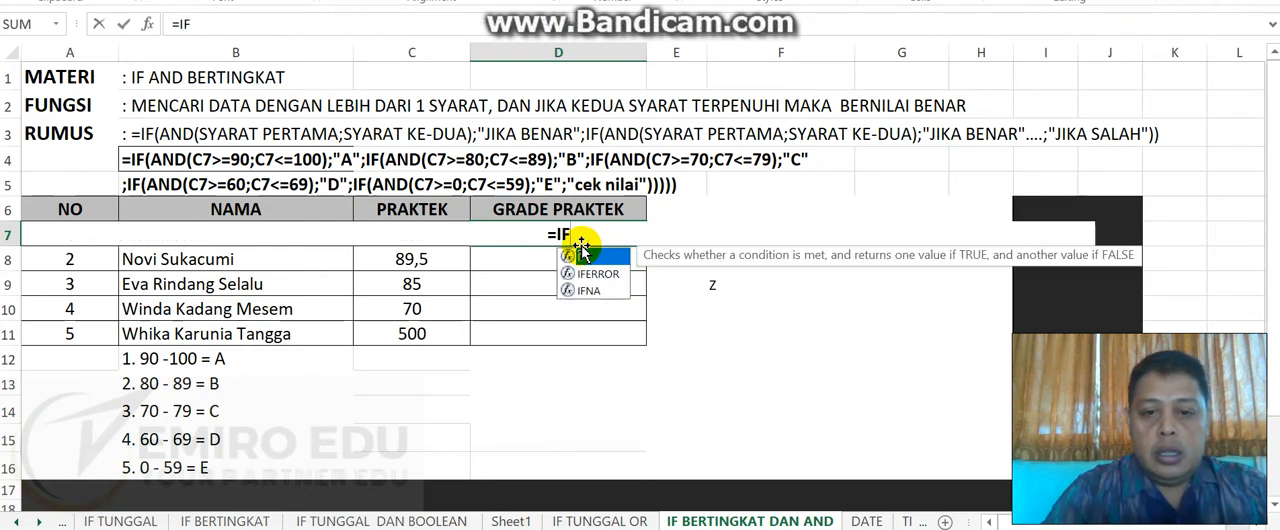
text((AND)
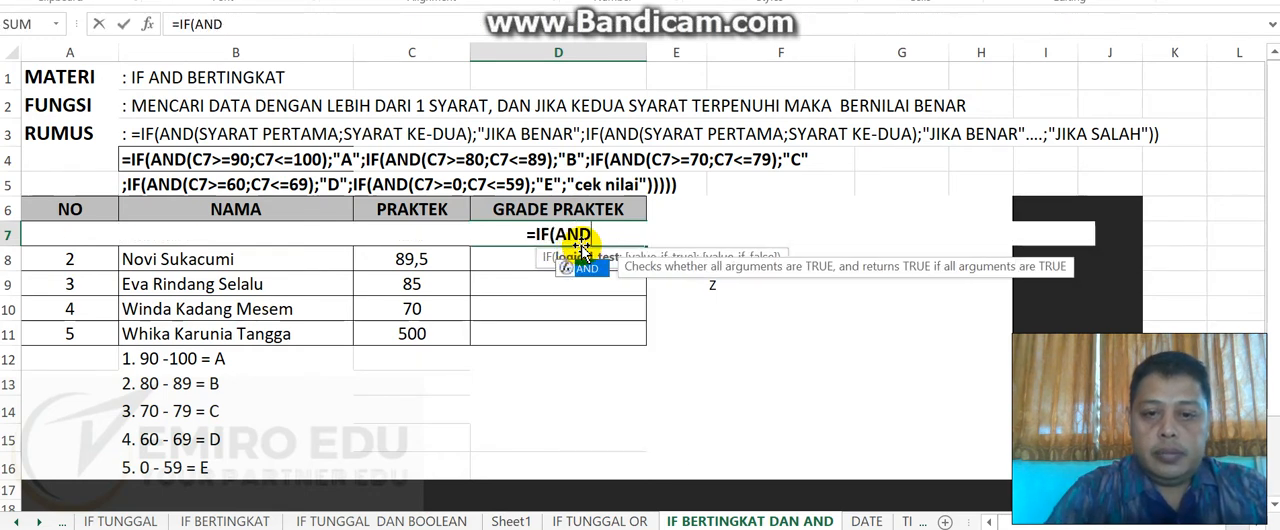
text(()
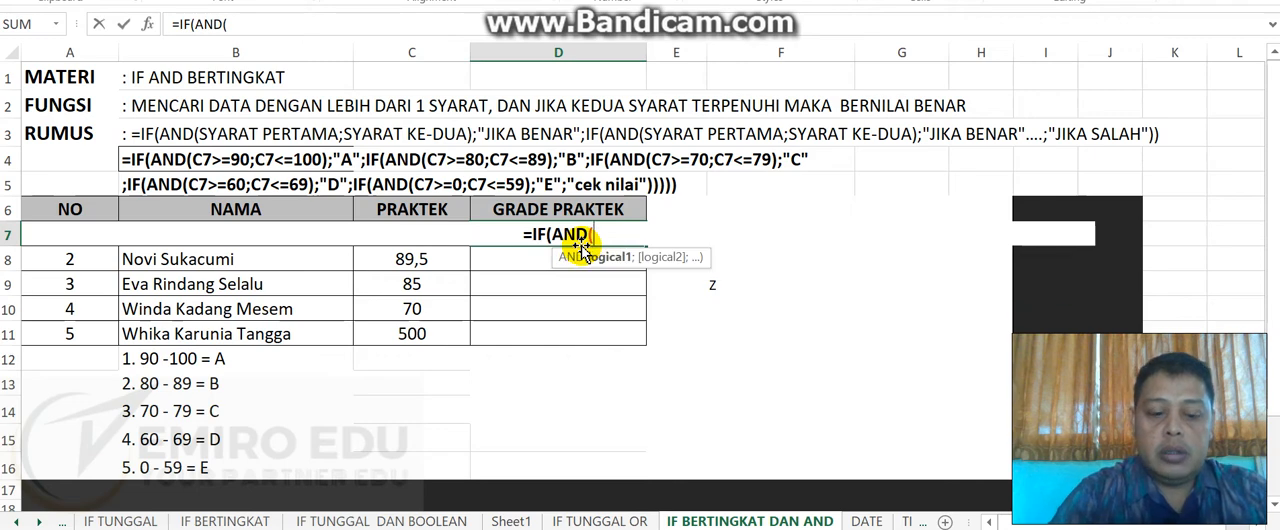
text(C7)
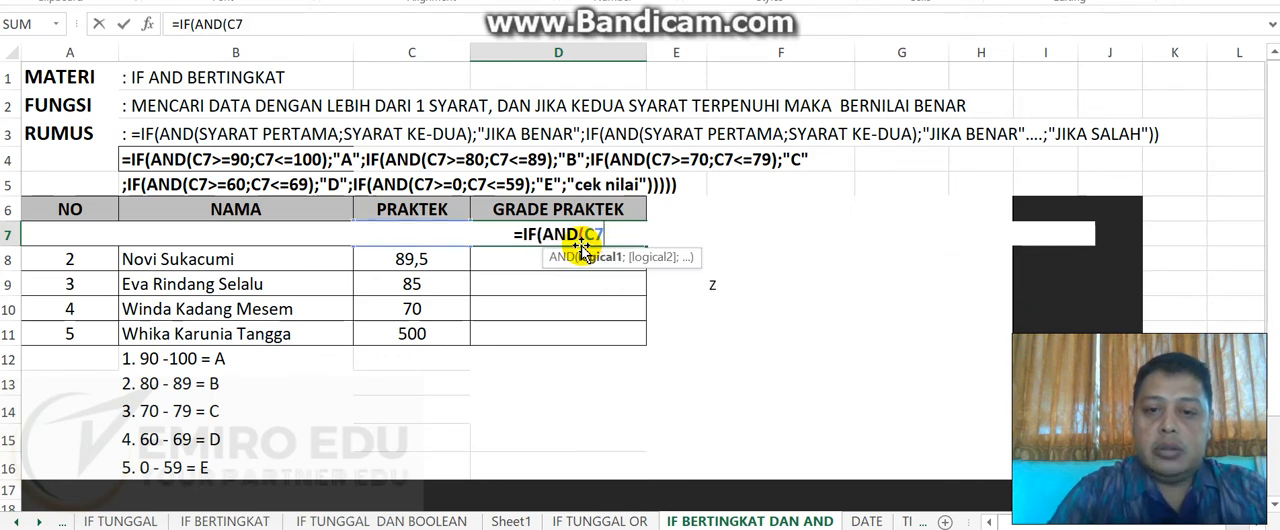
text(>)
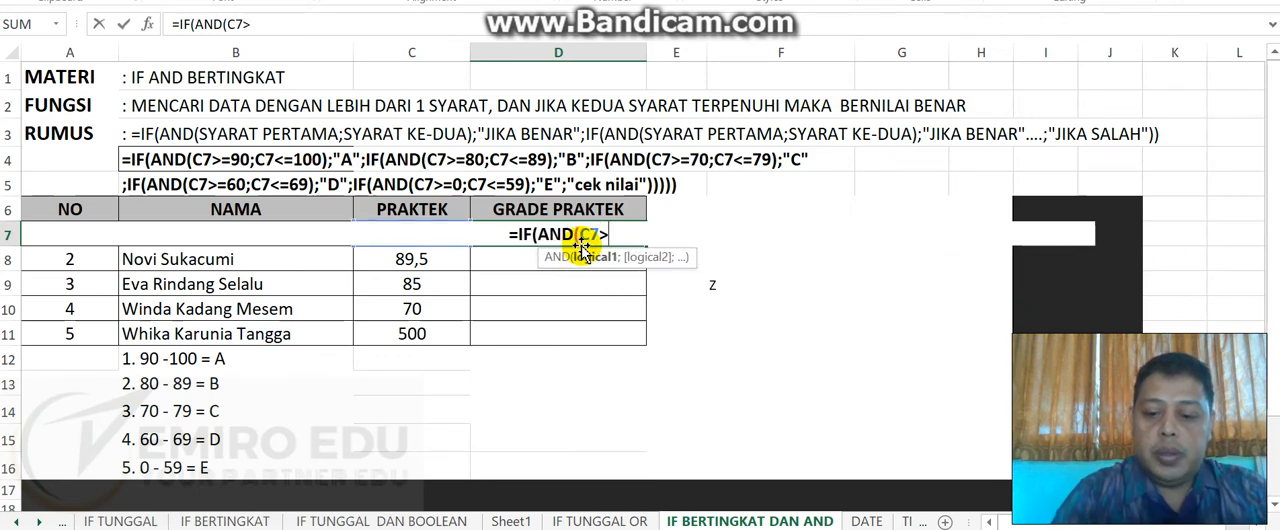
text(=)
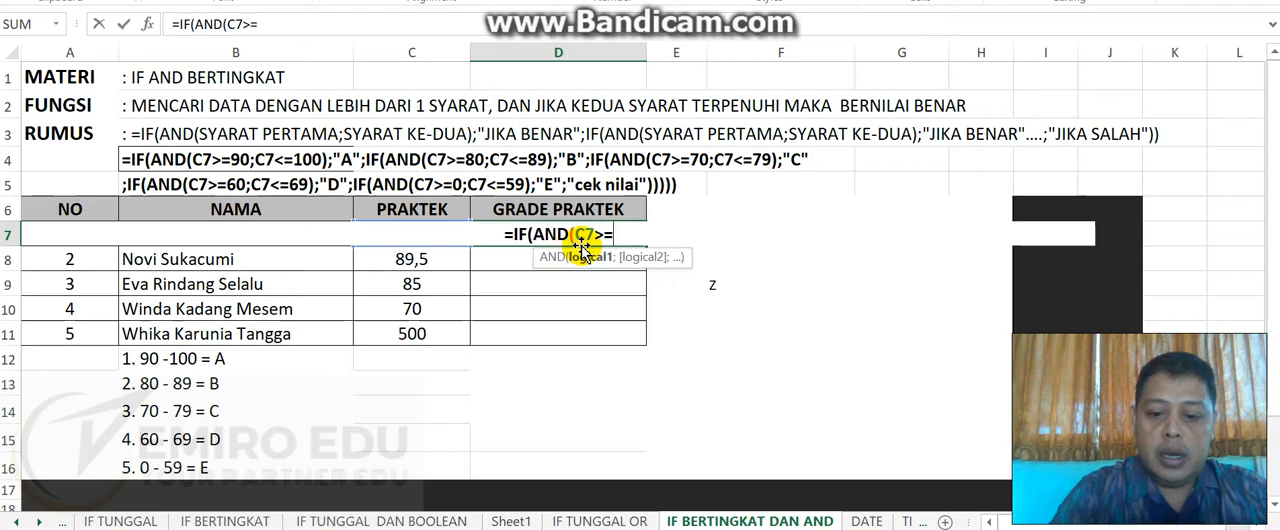
text(90;)
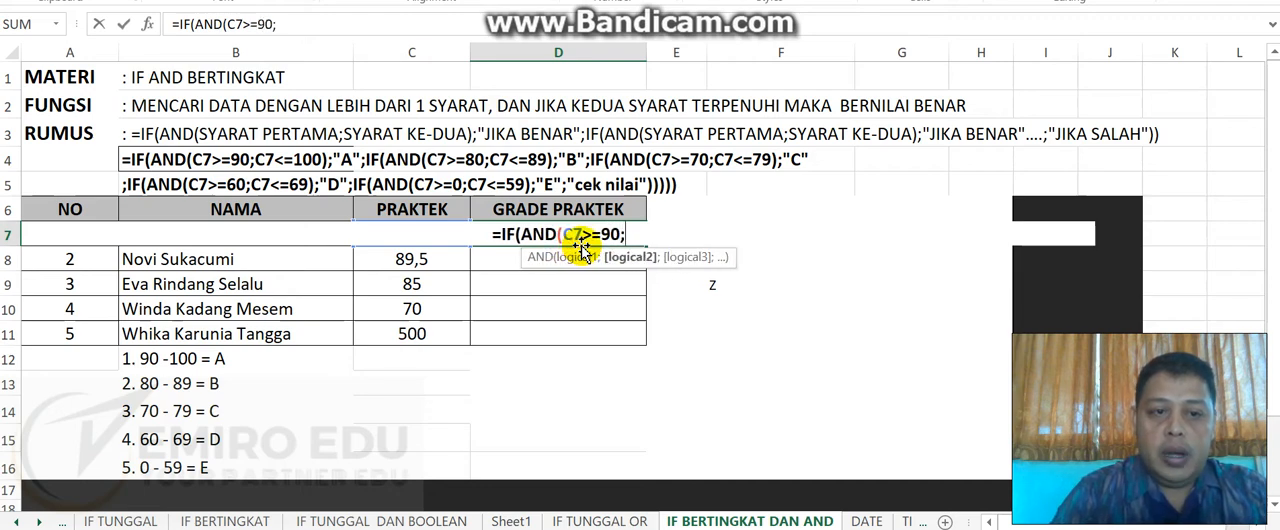
text(C7)
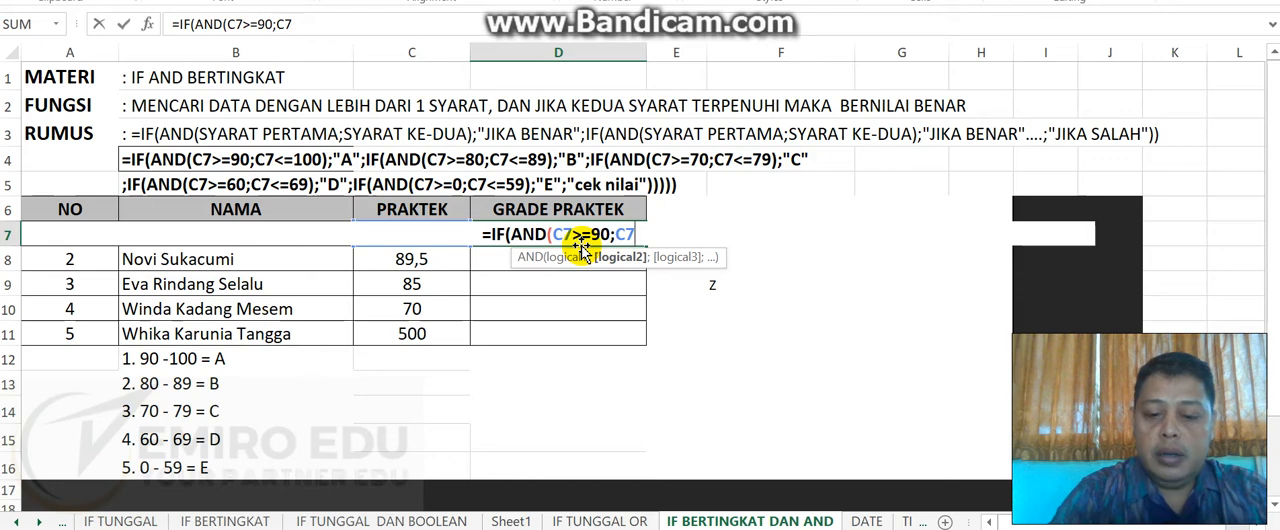
- Add the second condition C7<=100 to the D7 formula, close the AND test and return "A" when true
text(<=)
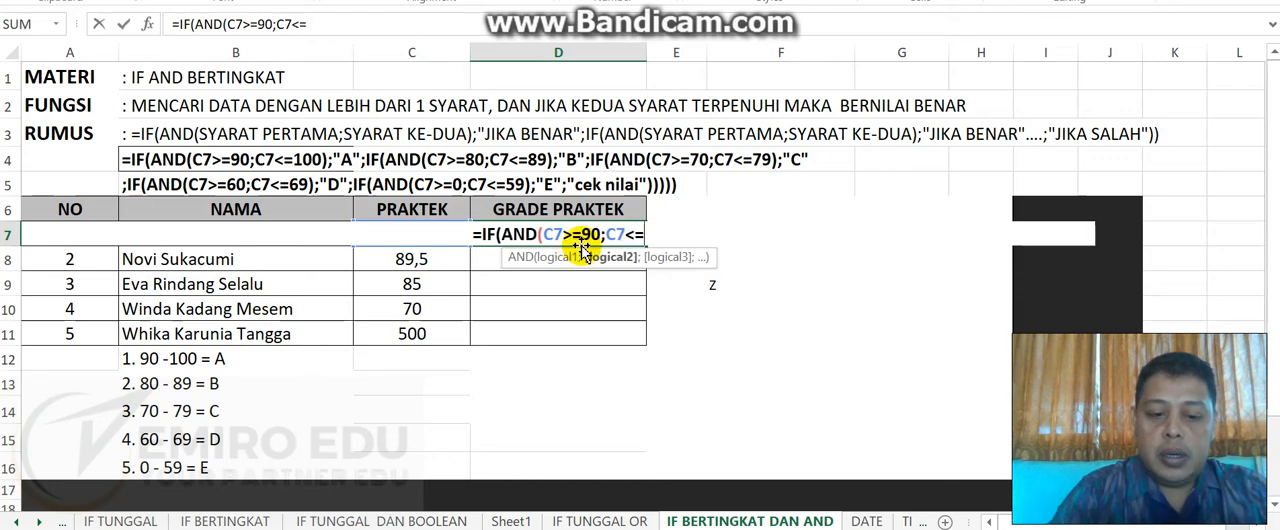
text(100)
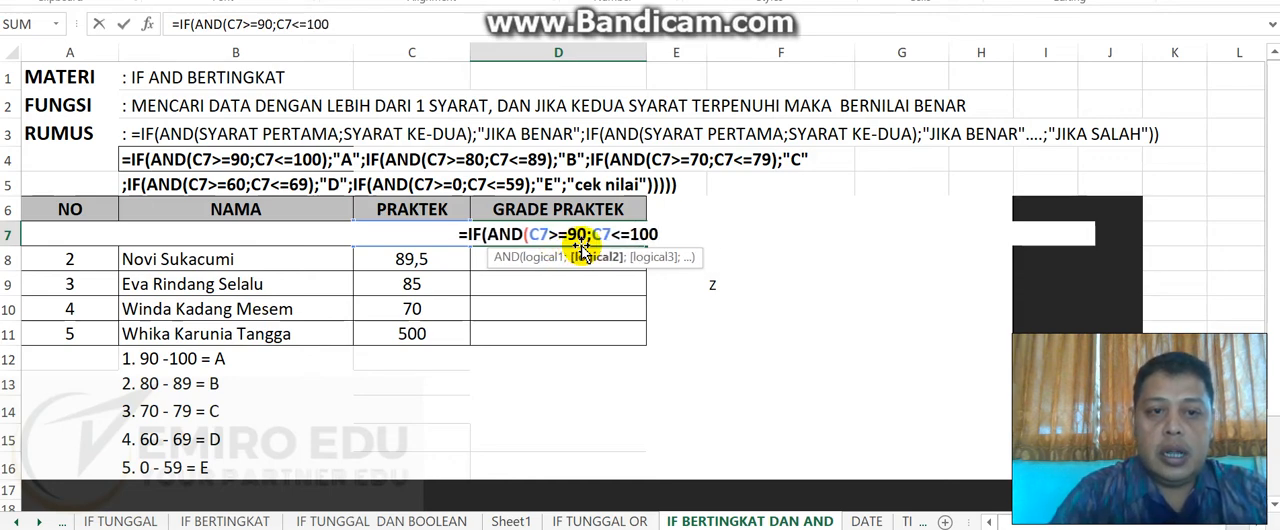
text())
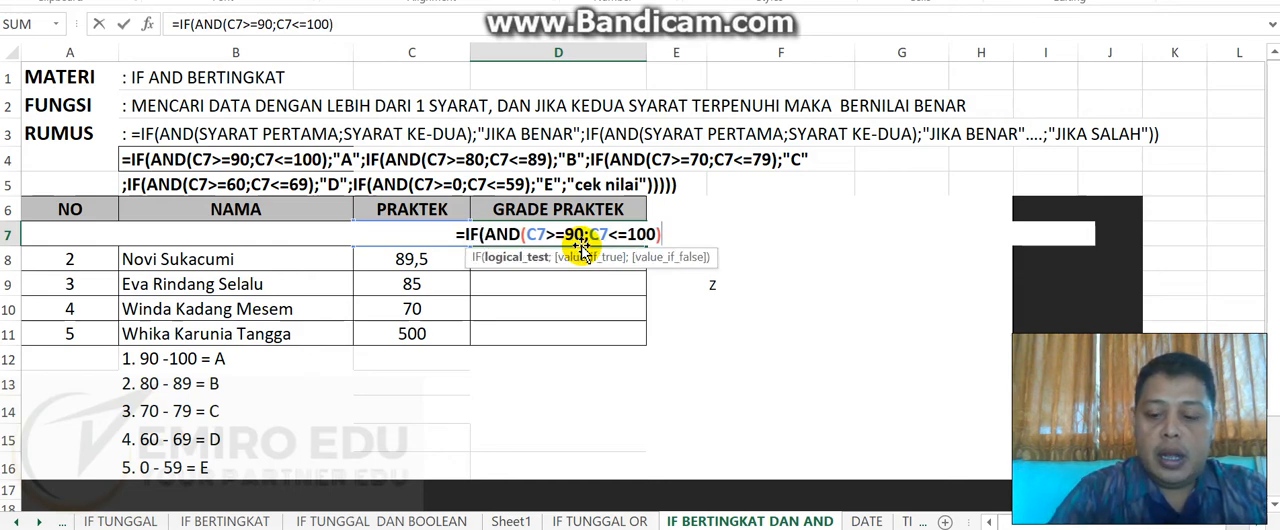
text(;")
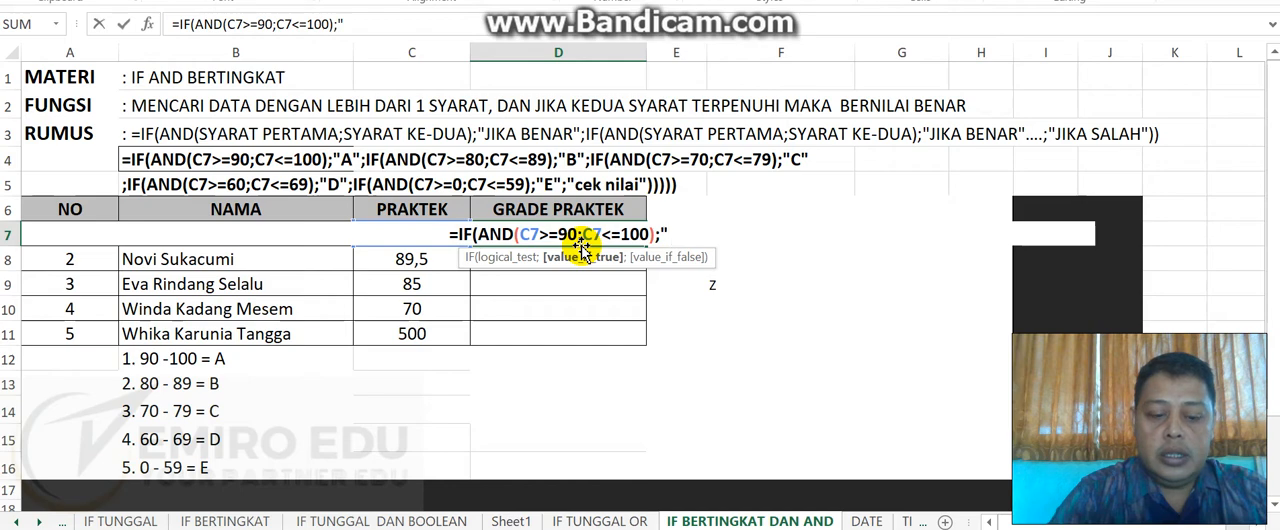
text(A")
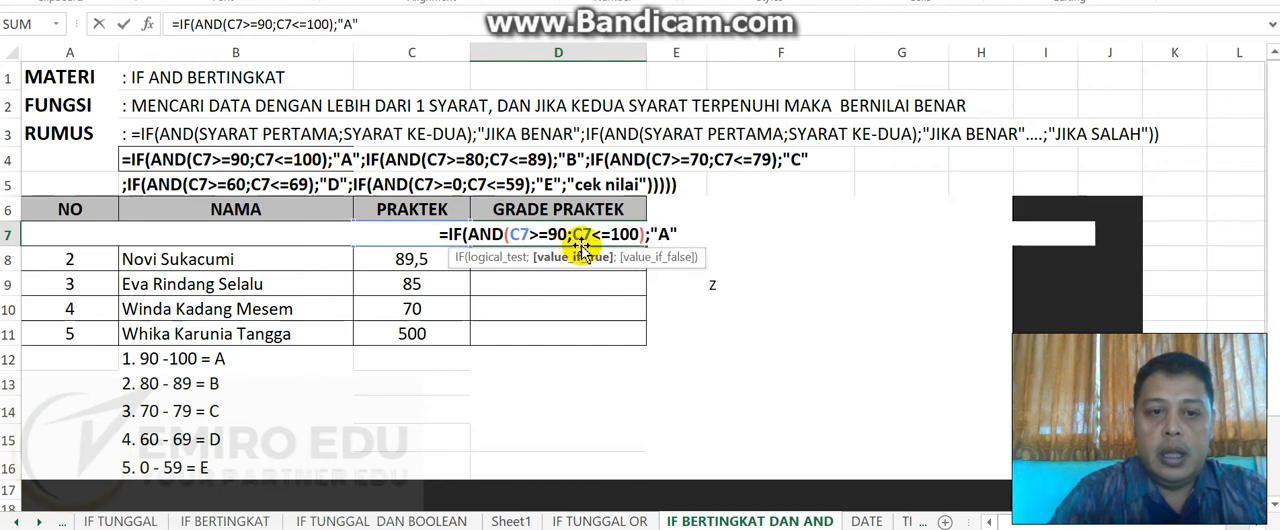
text(;)
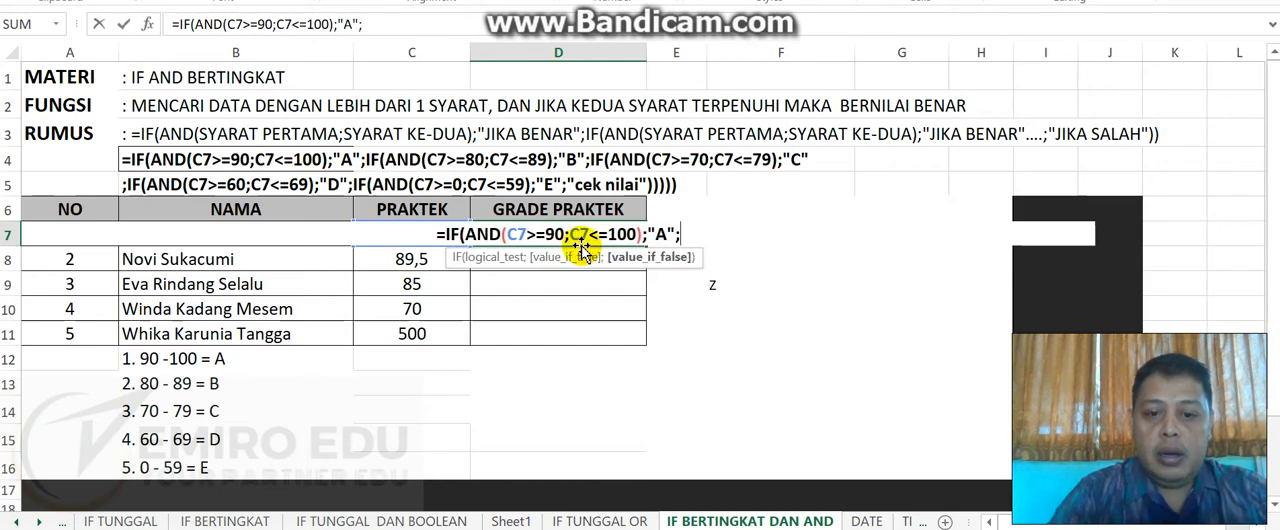
text(IF(AND)
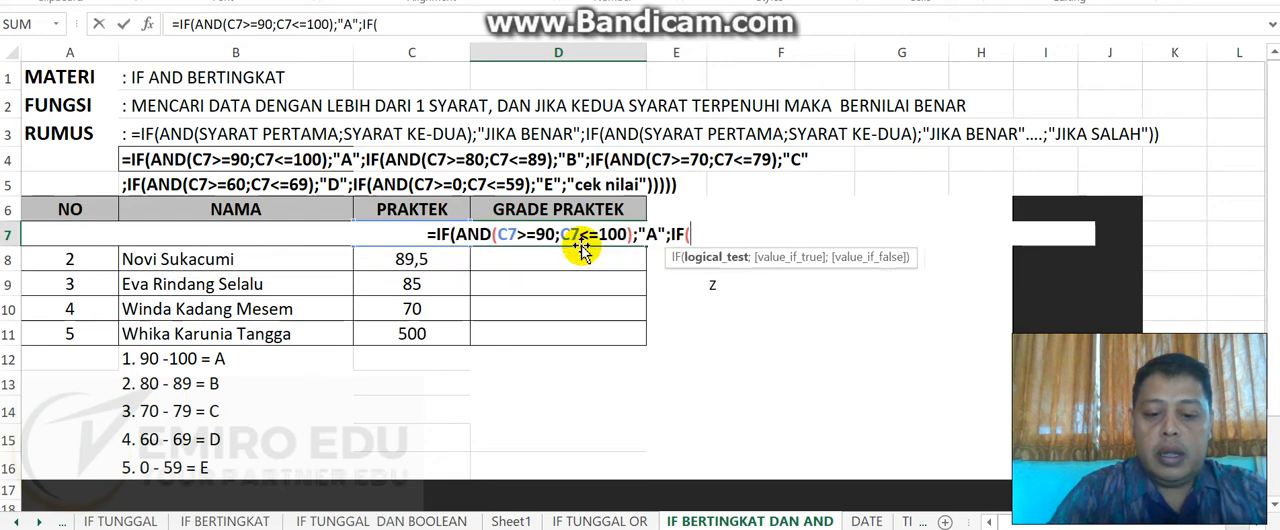
text(()
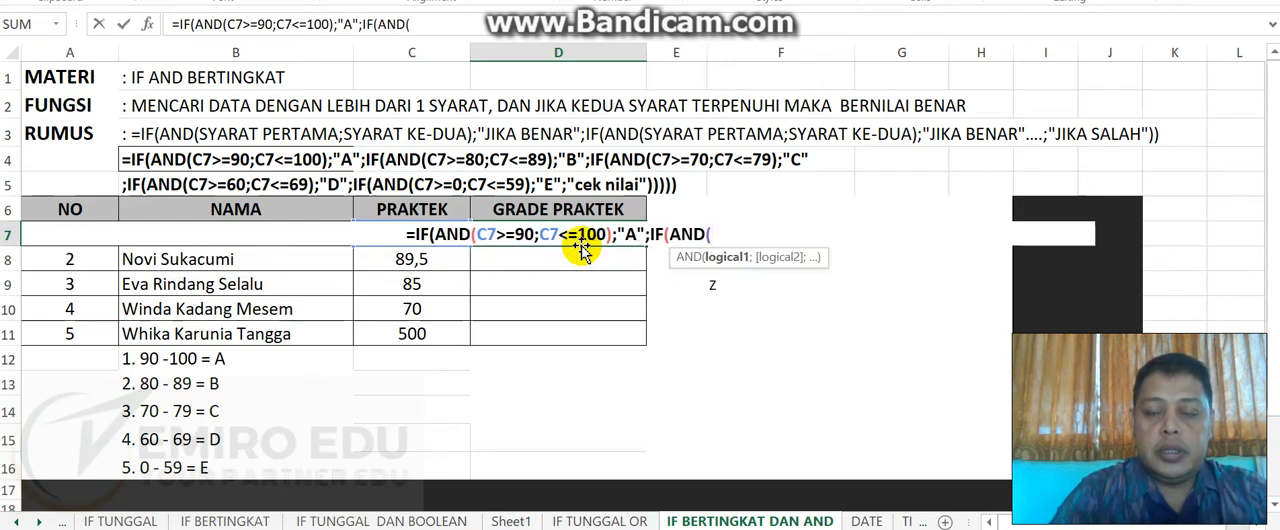
text(C7)
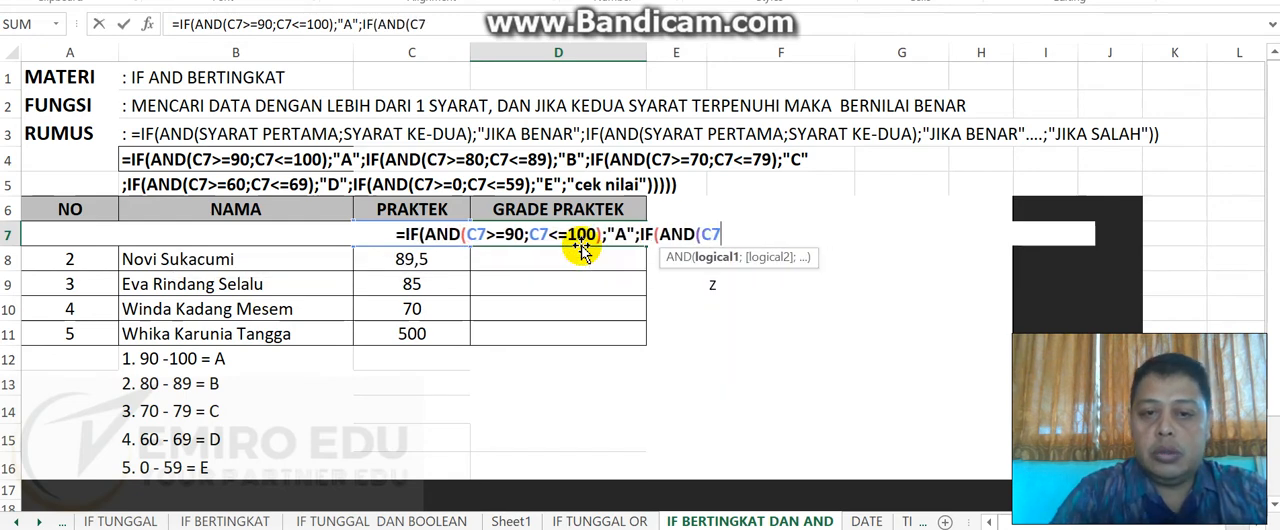
text(>)
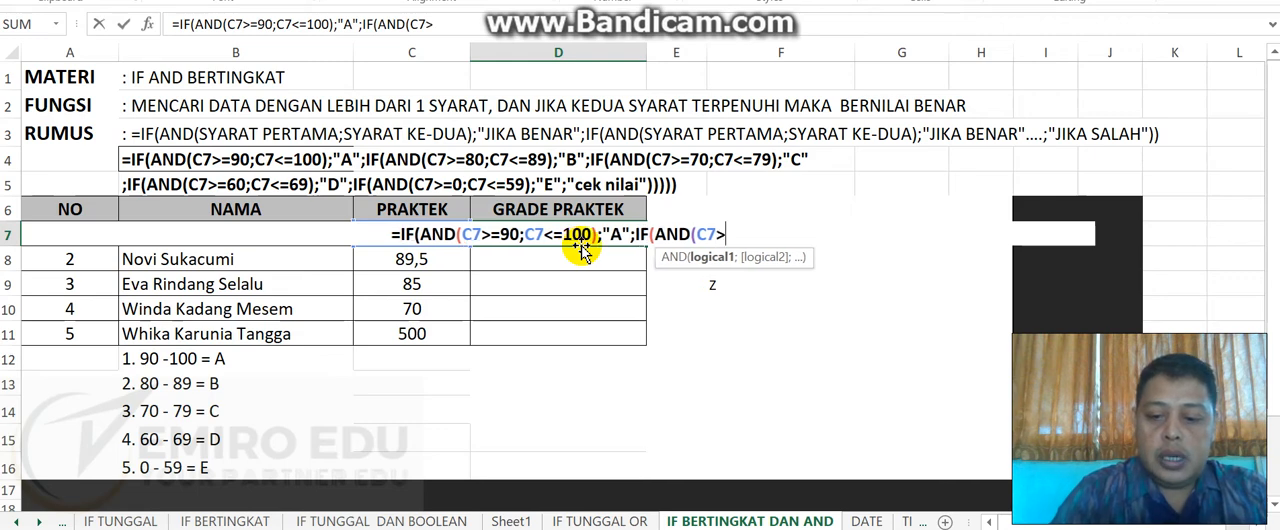
text(=)
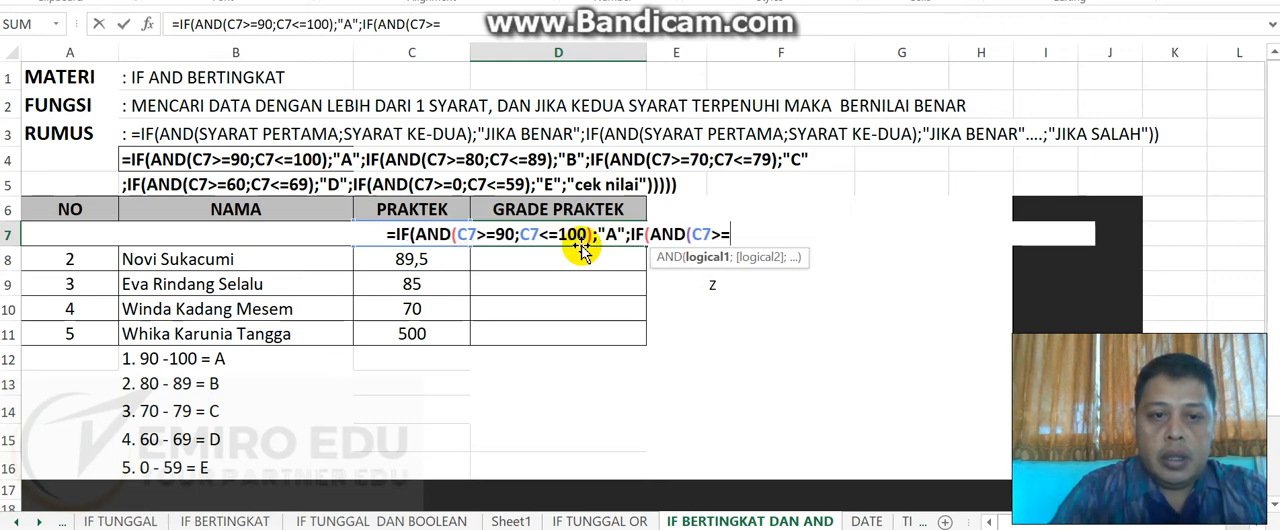
text(80)
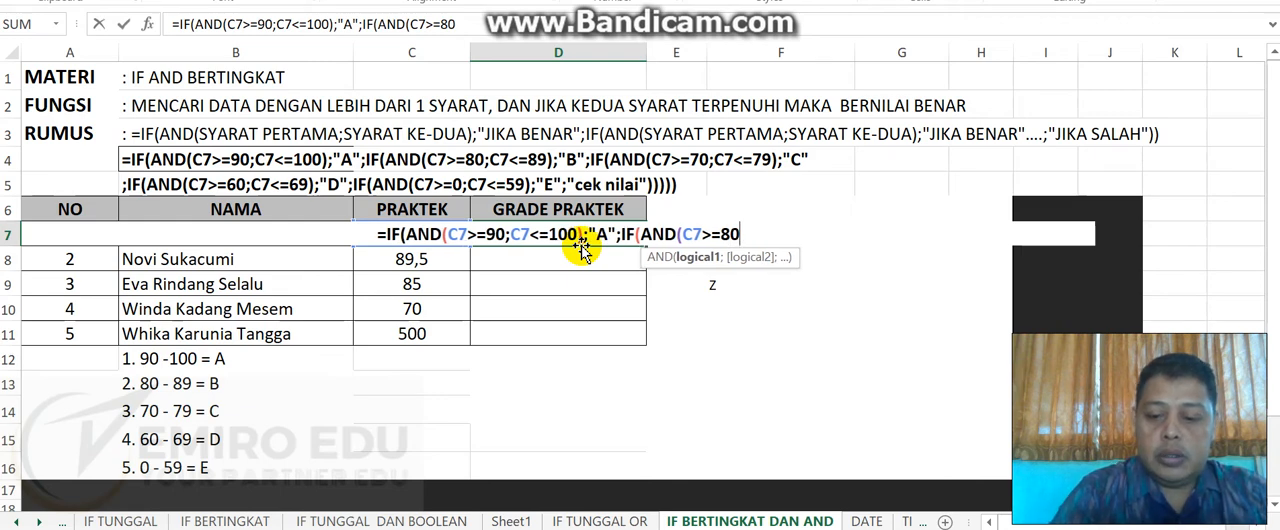
text(;C)
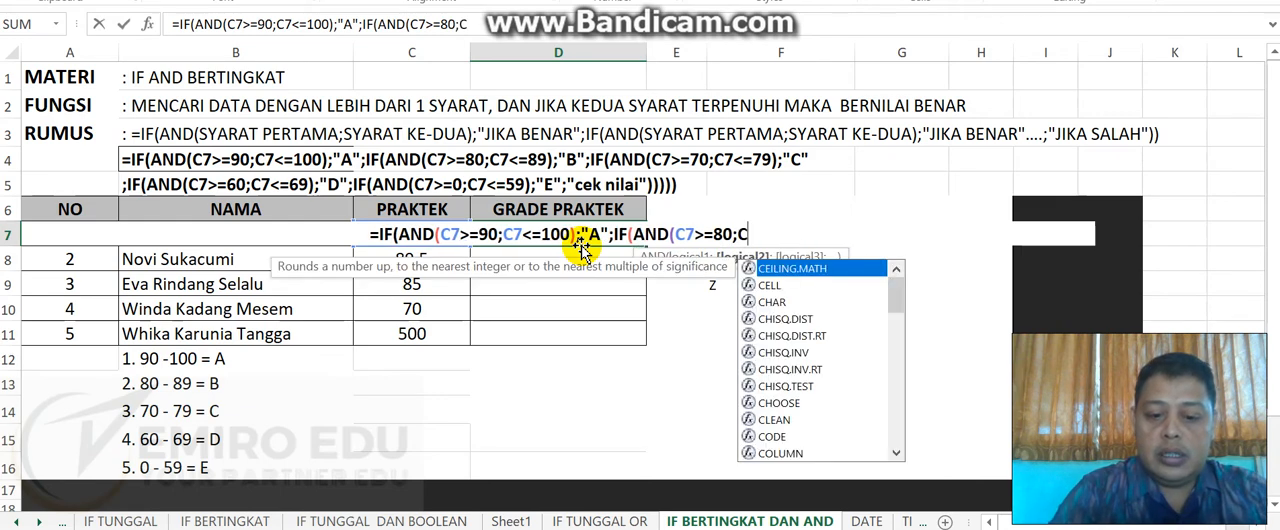
text(7)
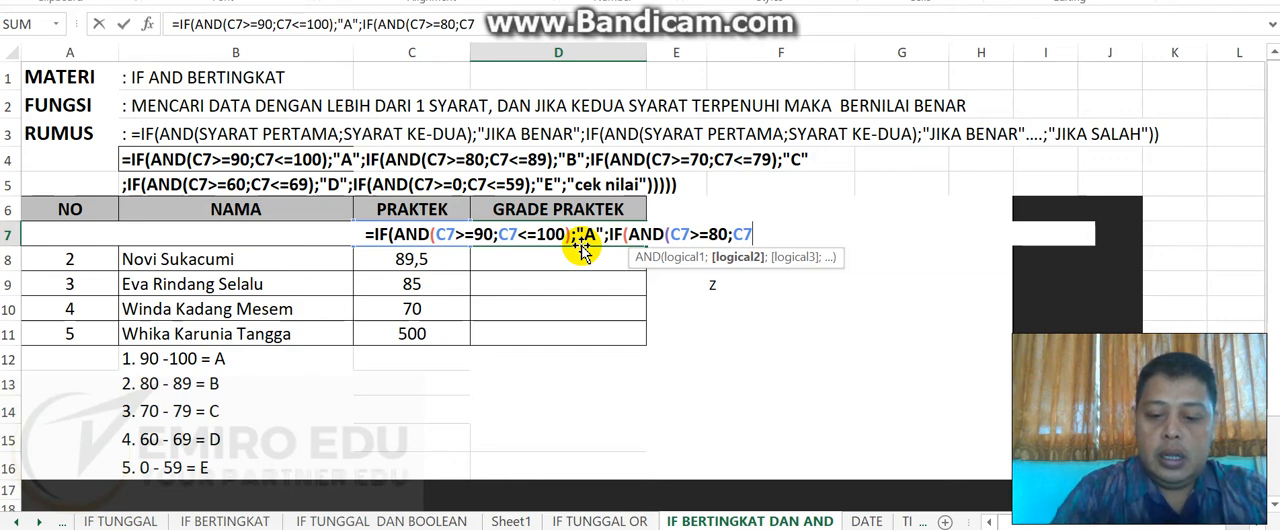
text(<=)
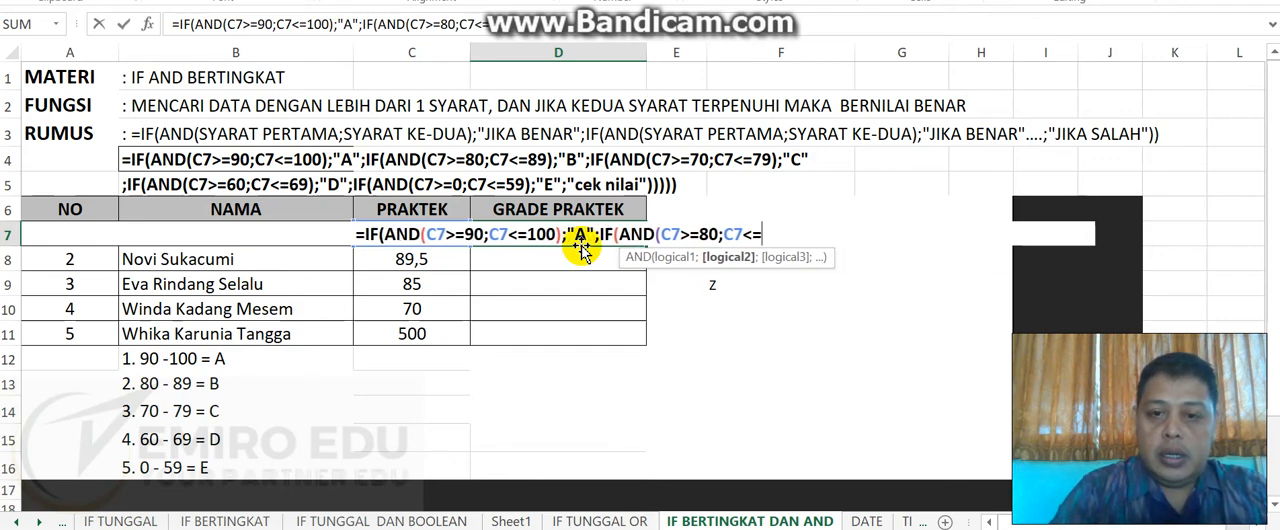
text(89))
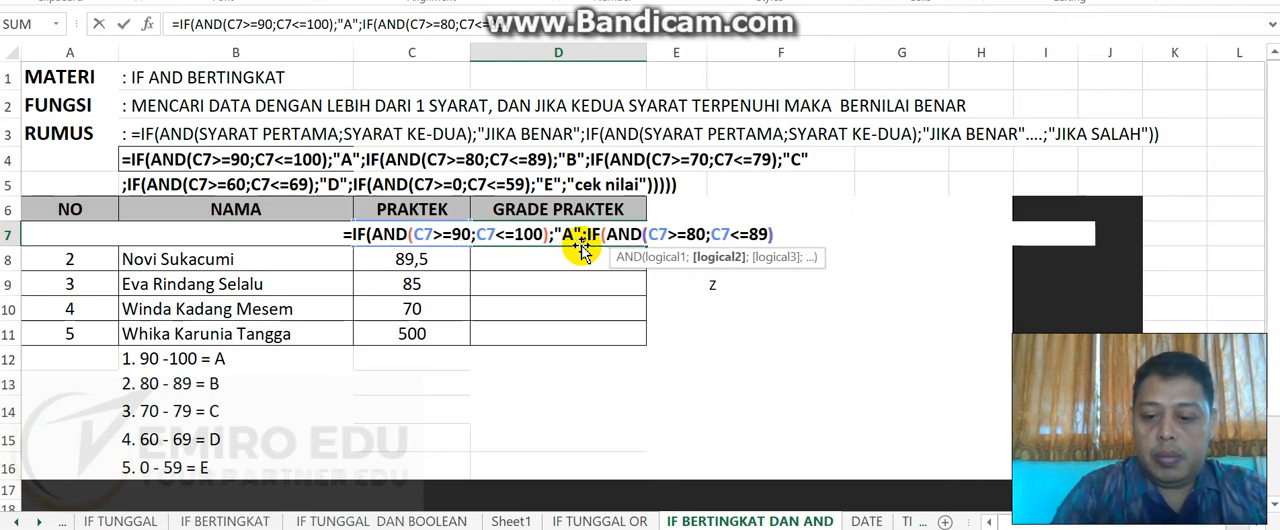
text(;")
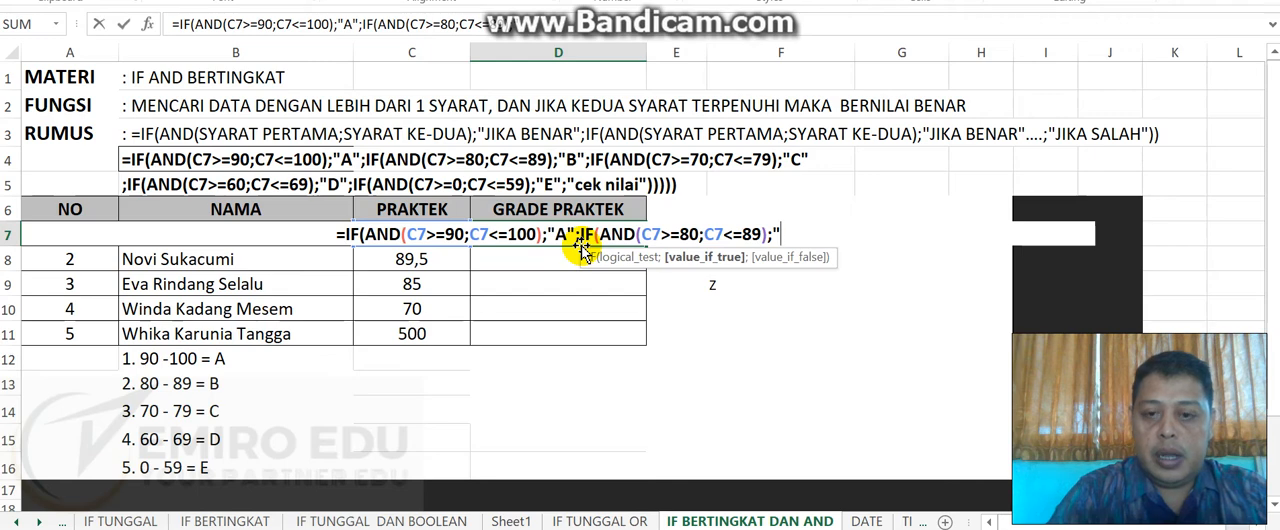
text(b)
- Add the condition C7<=89 to the second AND test, close it and return "B" when true
key(BackSpace)
text(B)
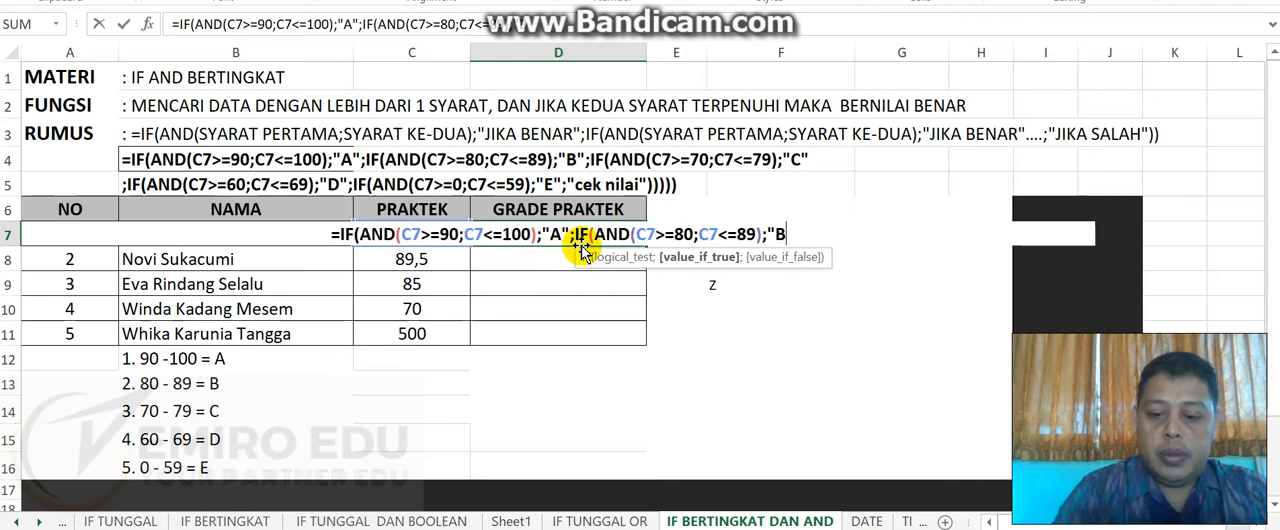
text(")
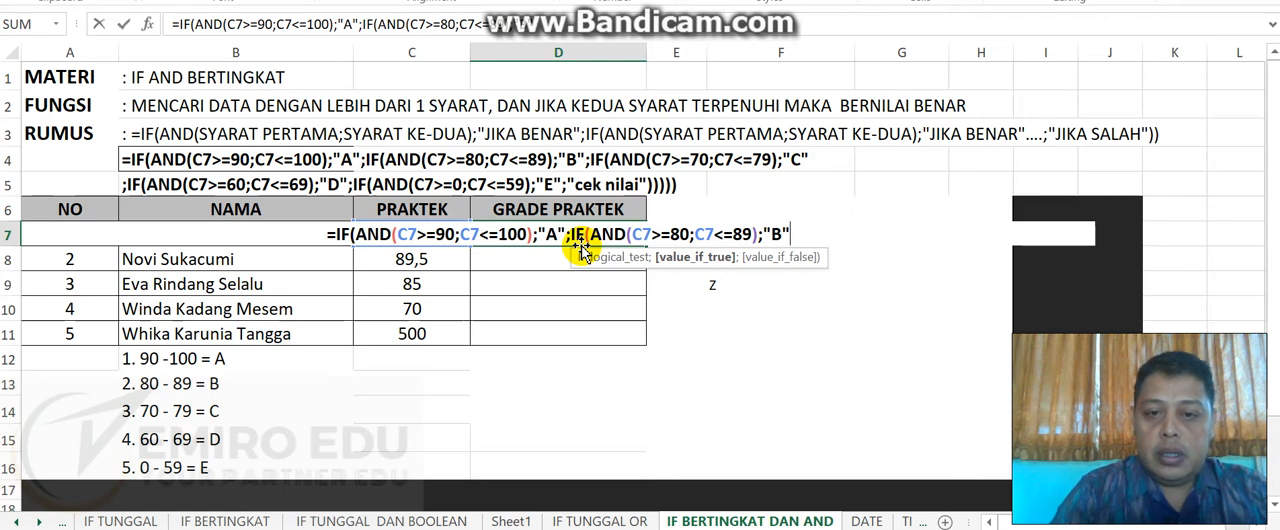
- Nest a third IF(AND( test in the D7 formula, with first condition C7>=70
text(;)
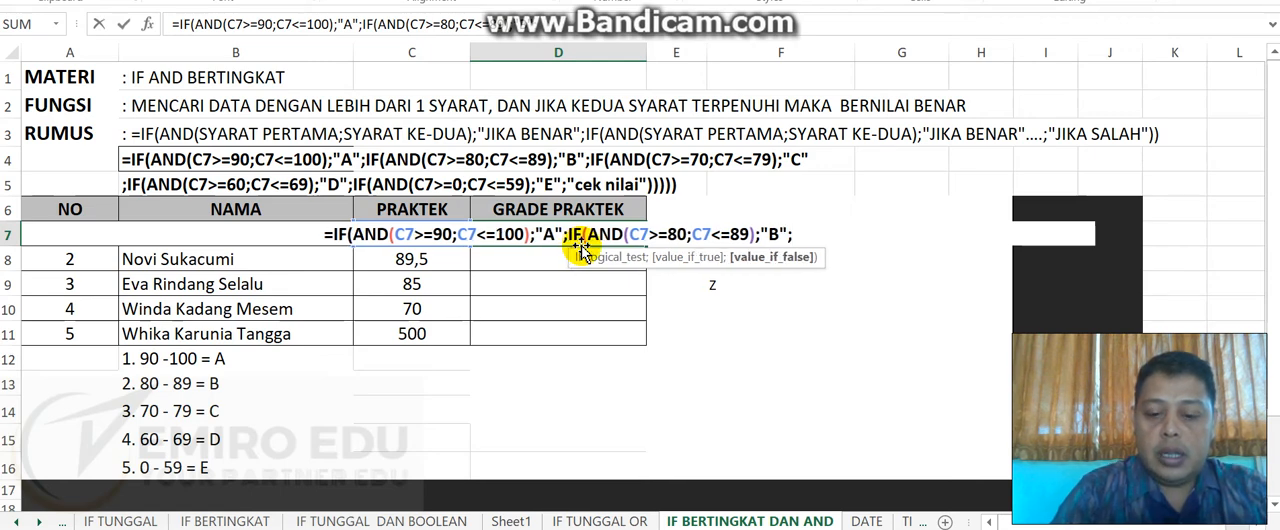
text(IF(AND)
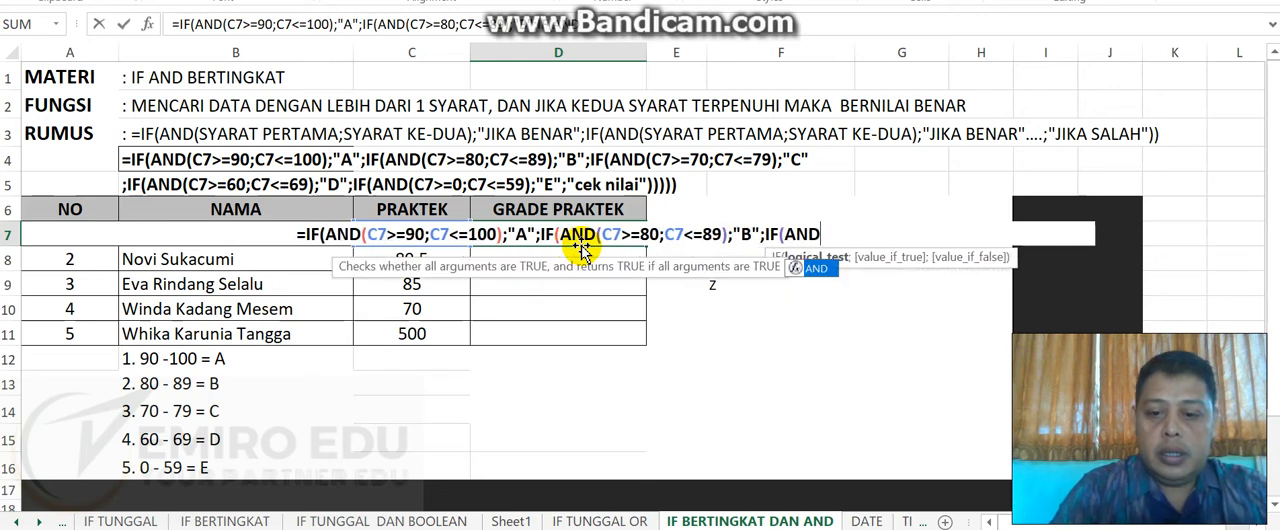
text(()
text(7)
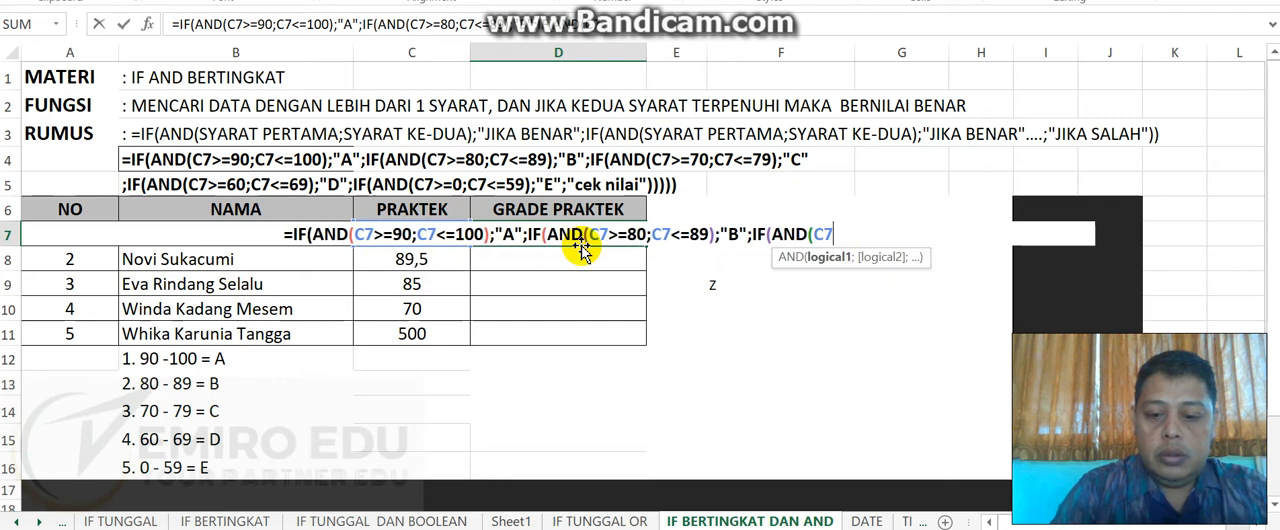
text(>=)
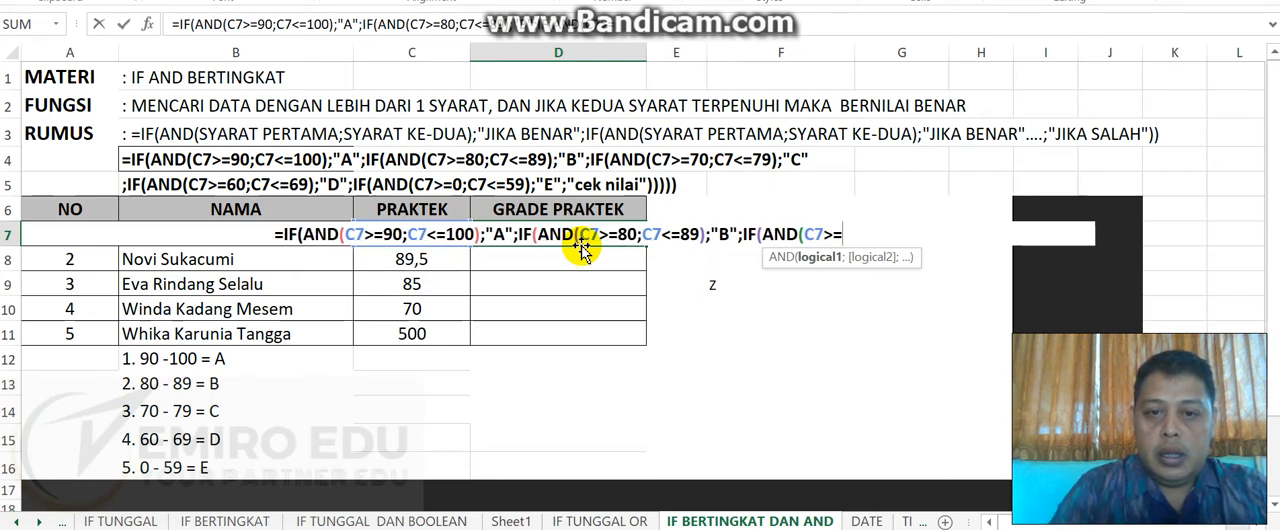
text(70)
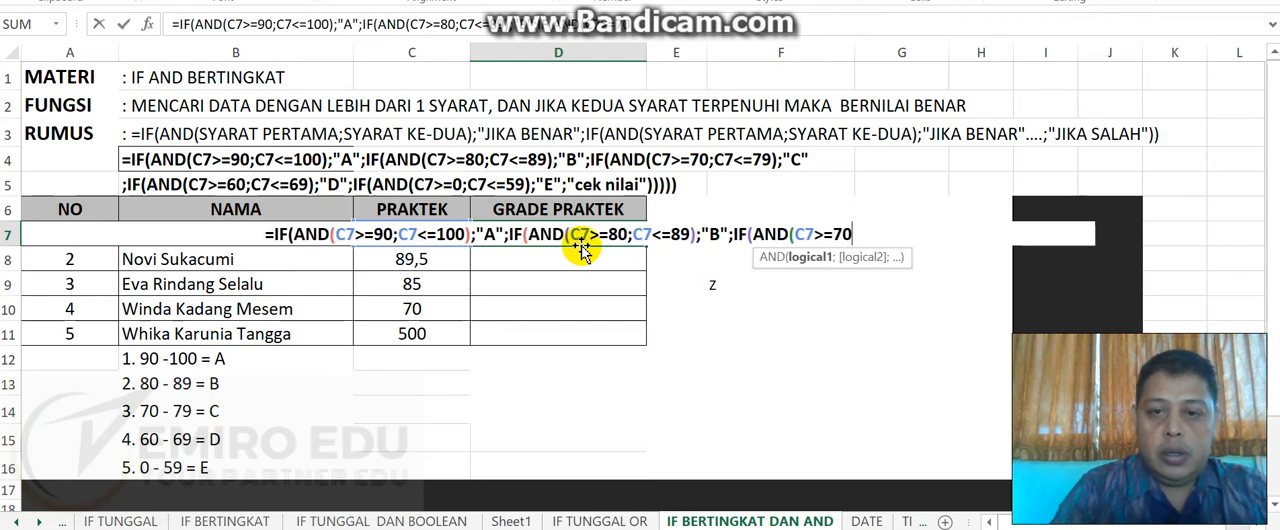
text(;C7)
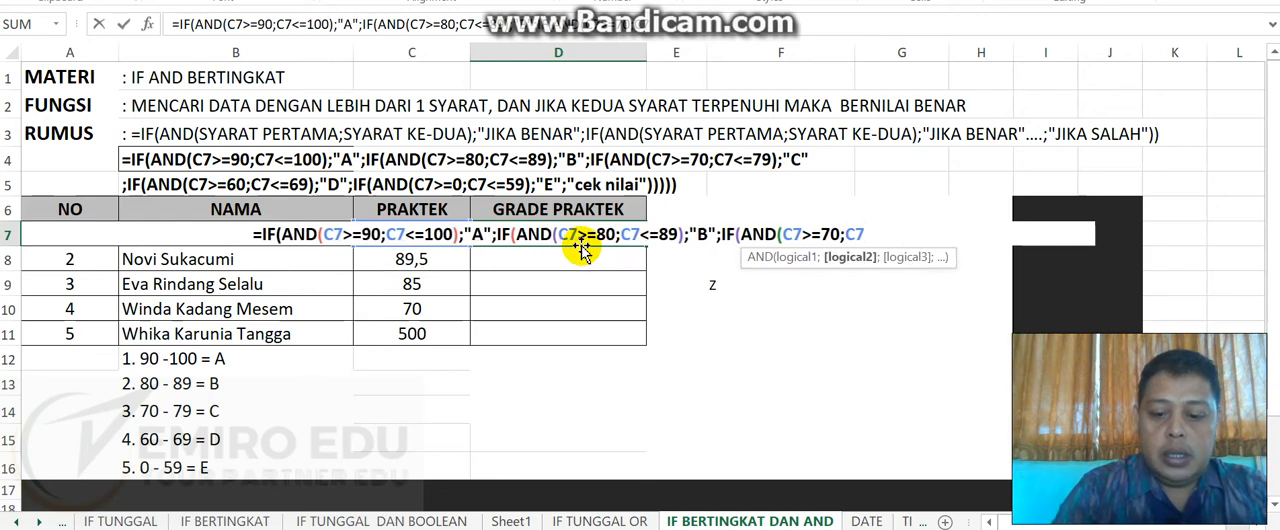
text(<=79)
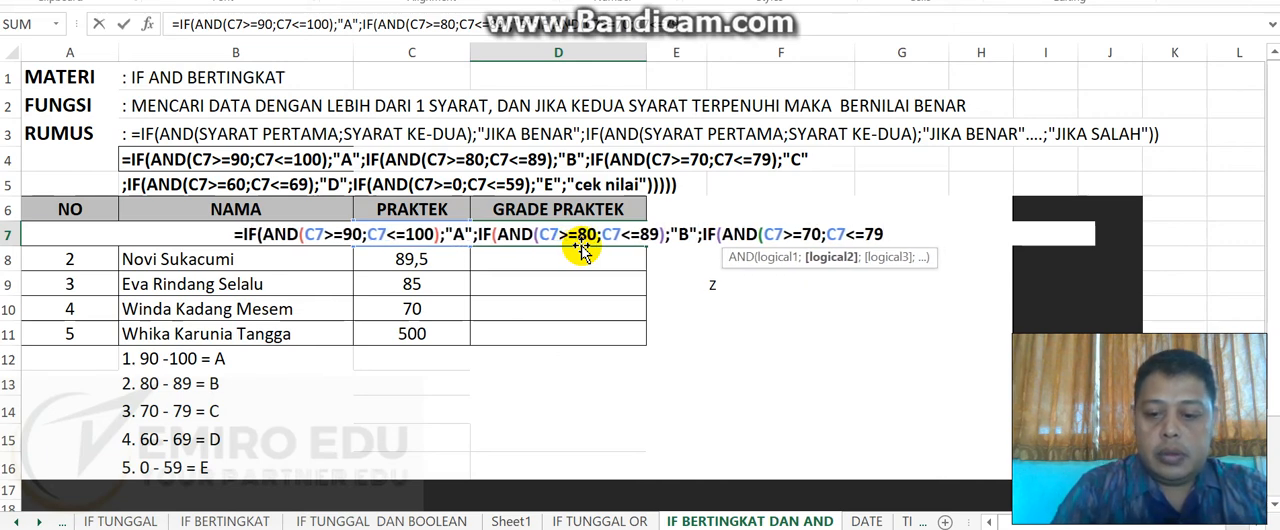
text())
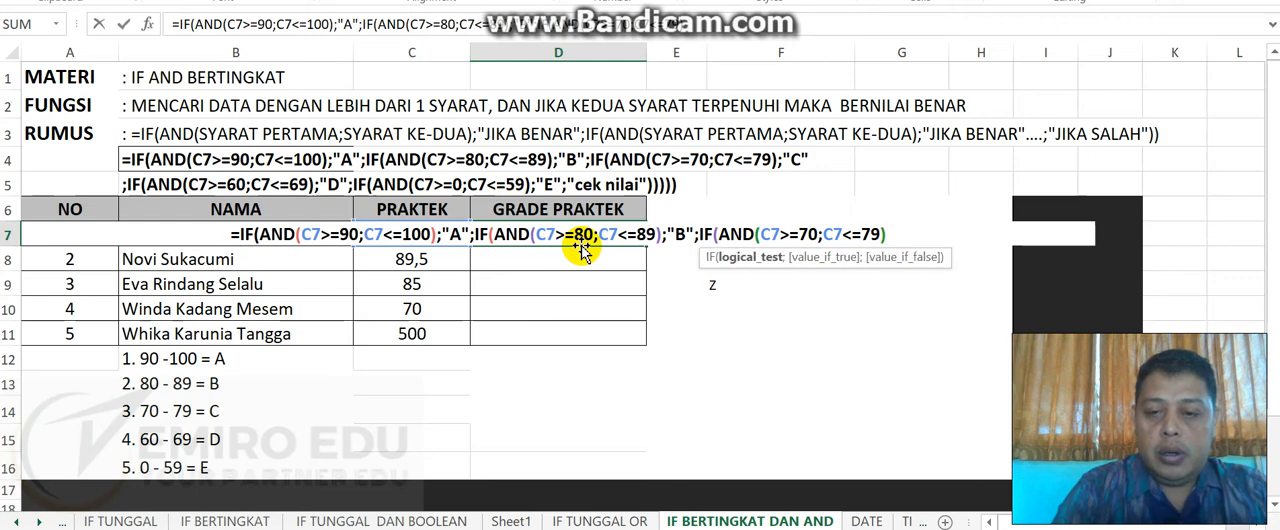
text(;")
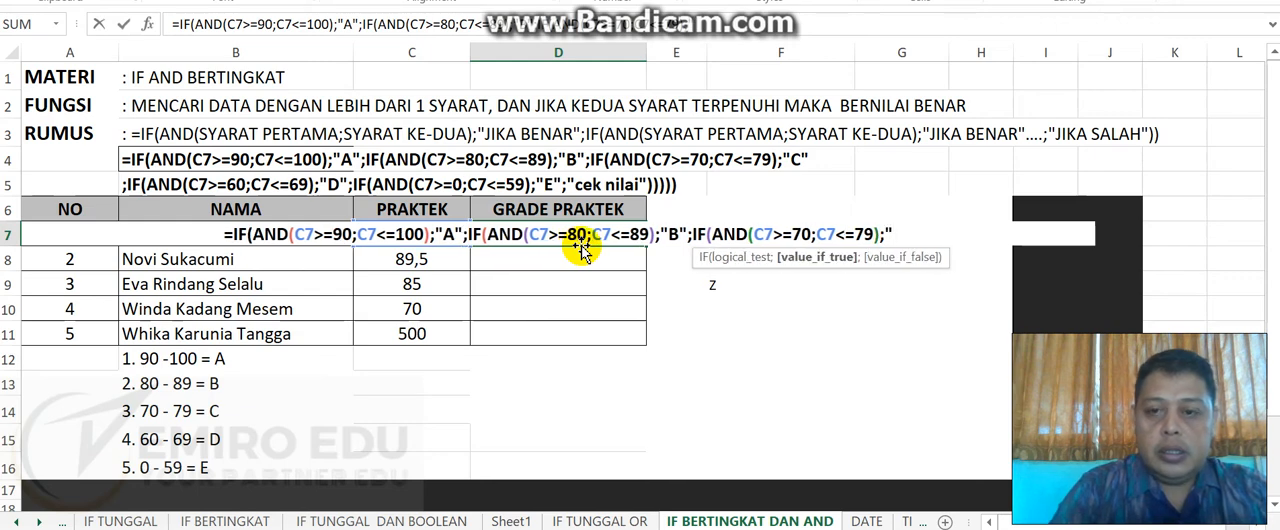
text(C")
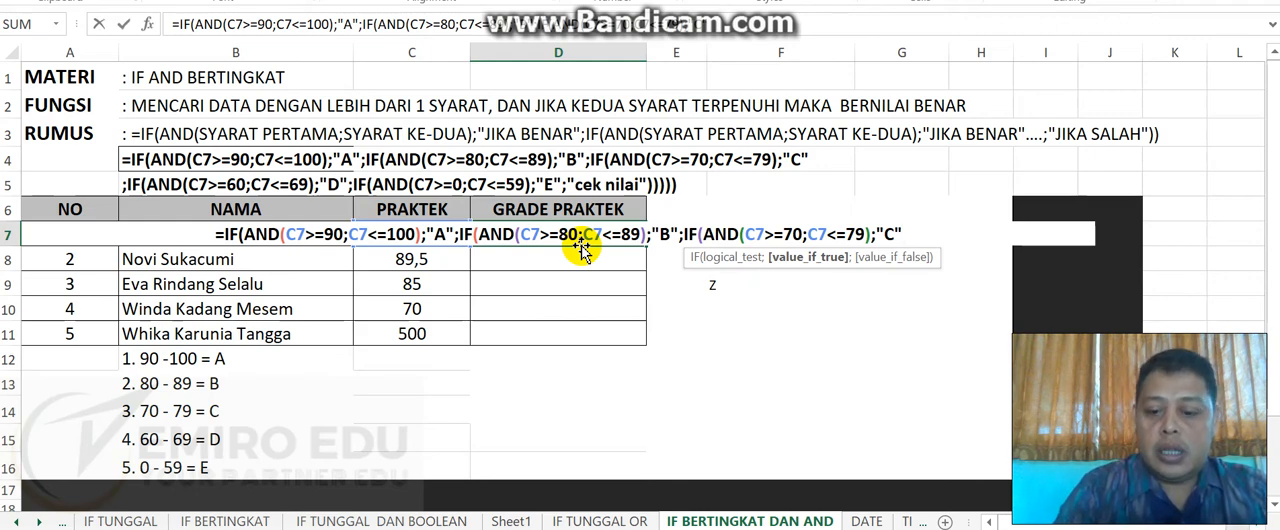
- Finish the D7 formula with "CEK NILAI" as the final false value, close all three IFs and enter it
text(;)
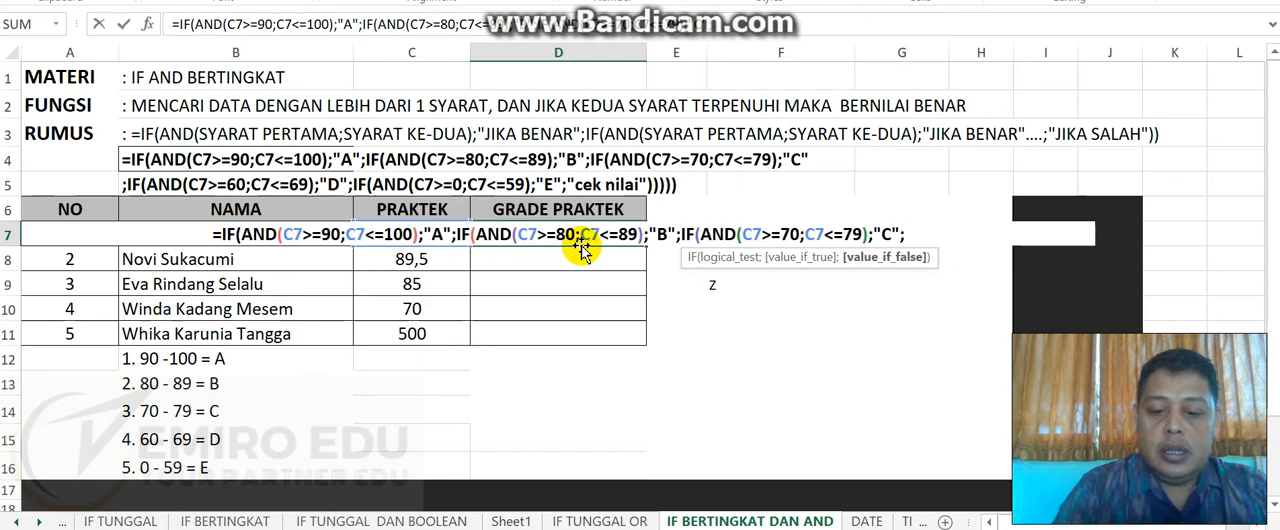
text(")
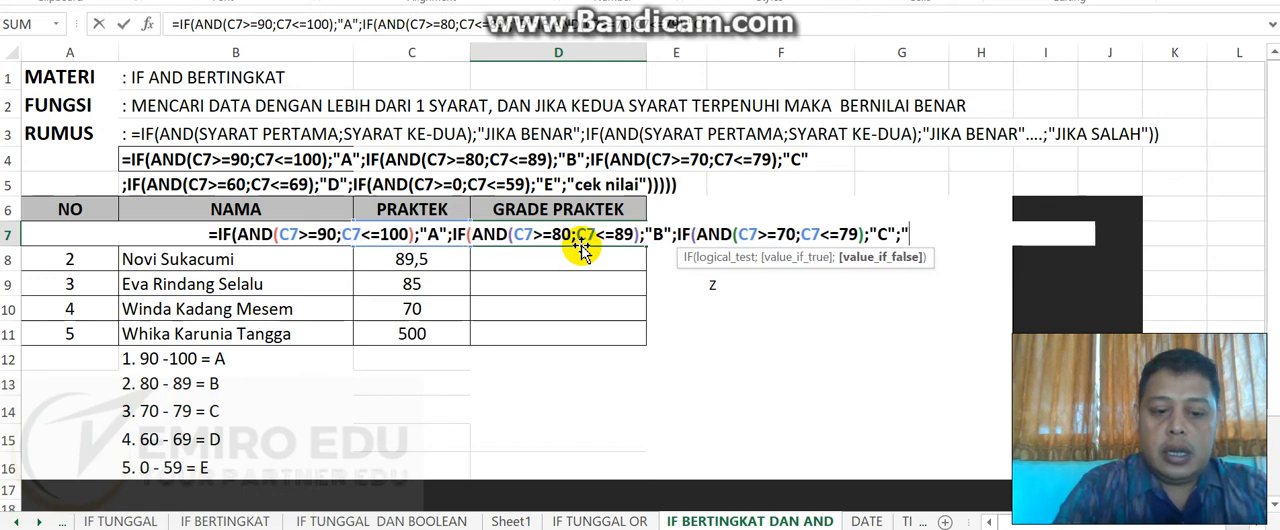
text(CEK N)
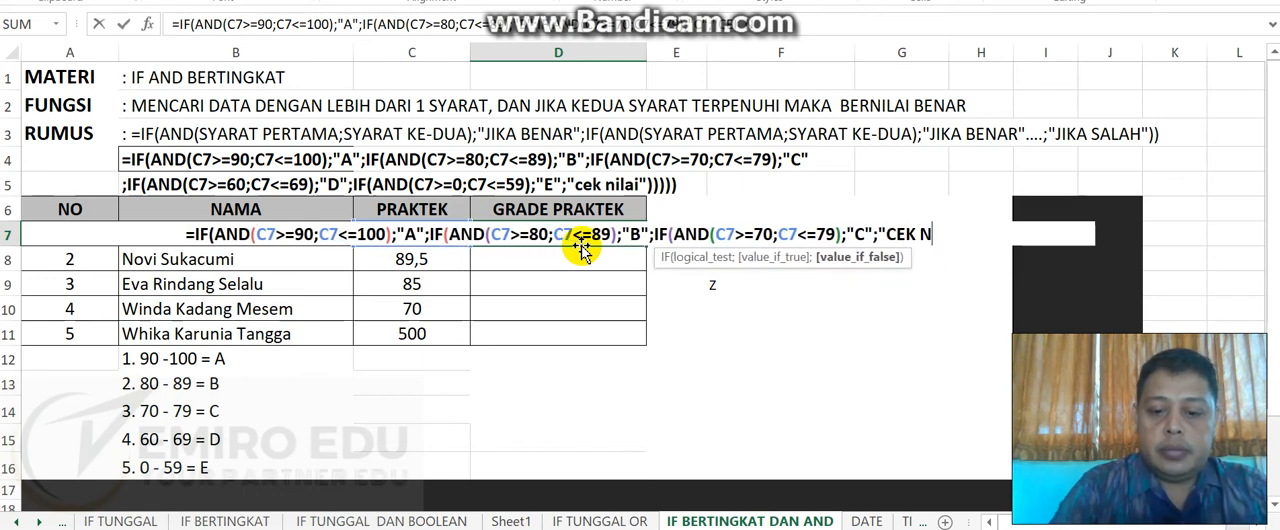
text(ILAI")
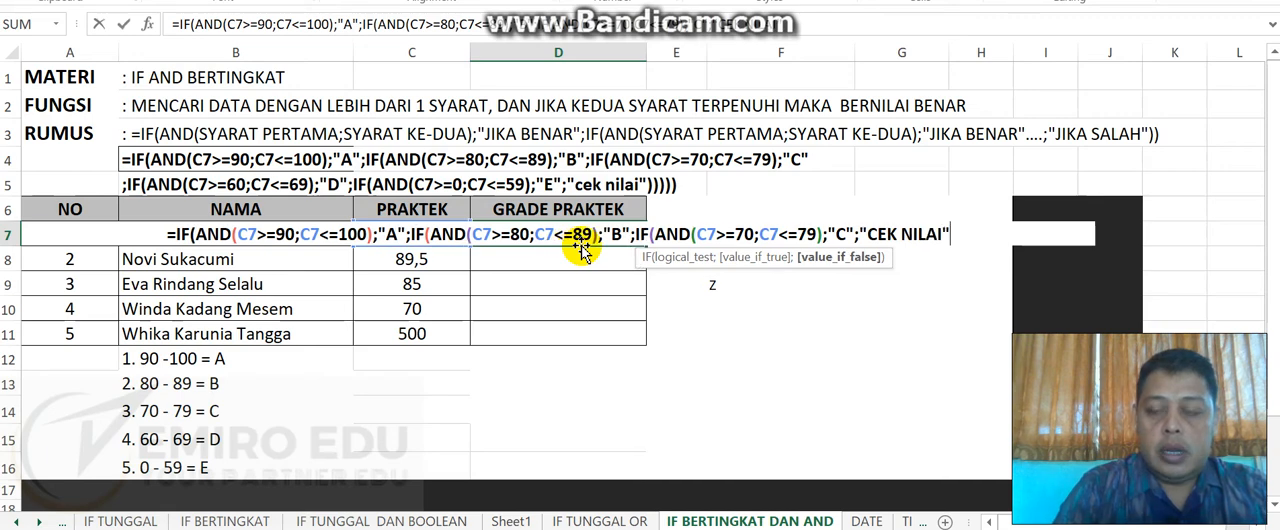
text())))
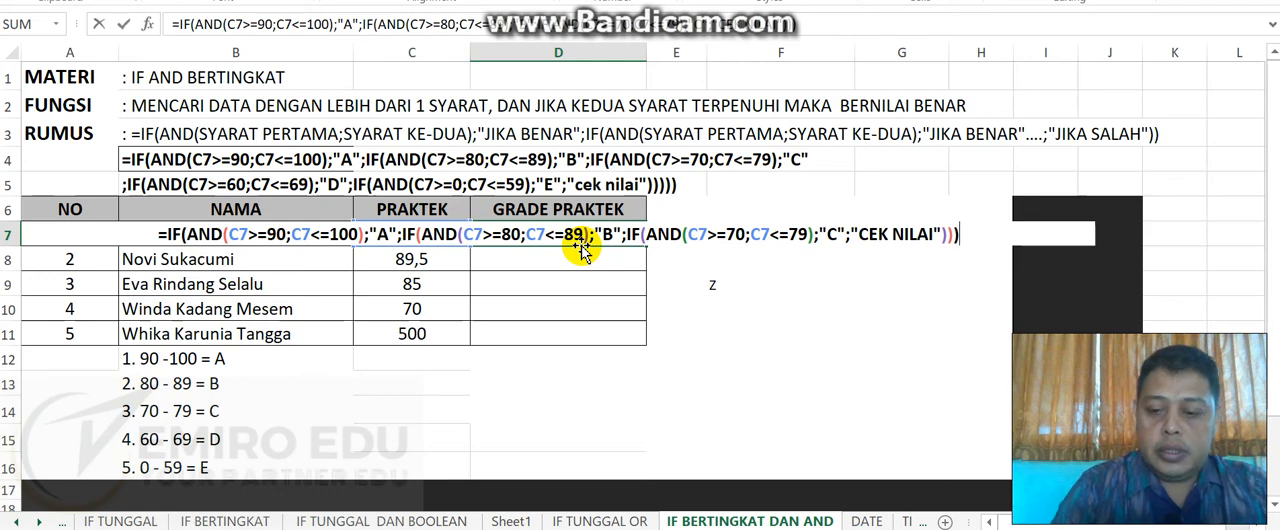
key(Return)
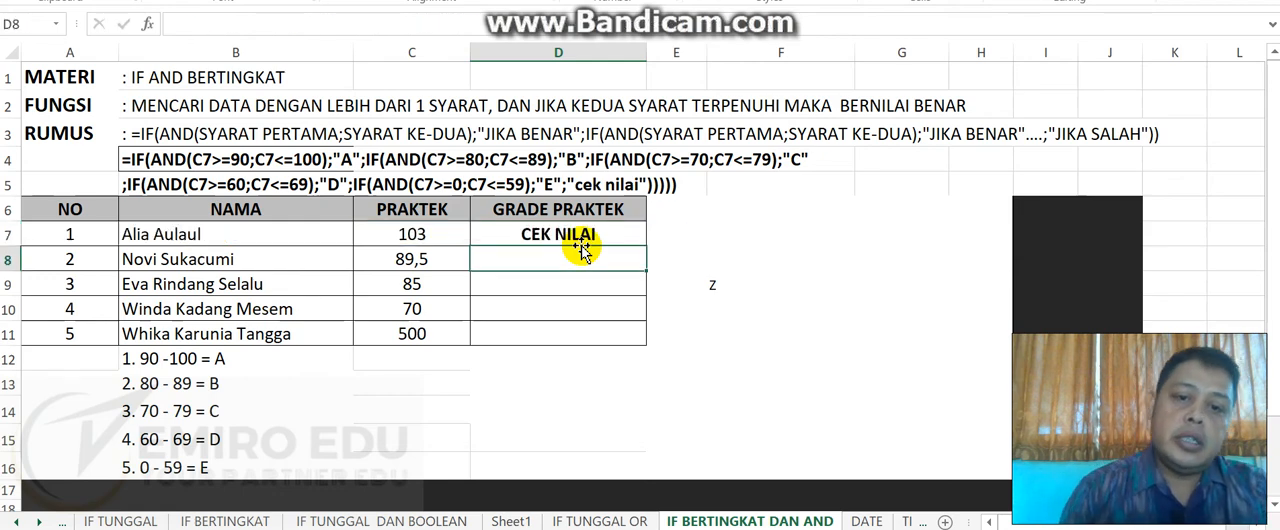
- Review the nested IF AND formula inside D7 without changing it
click(578, 238)
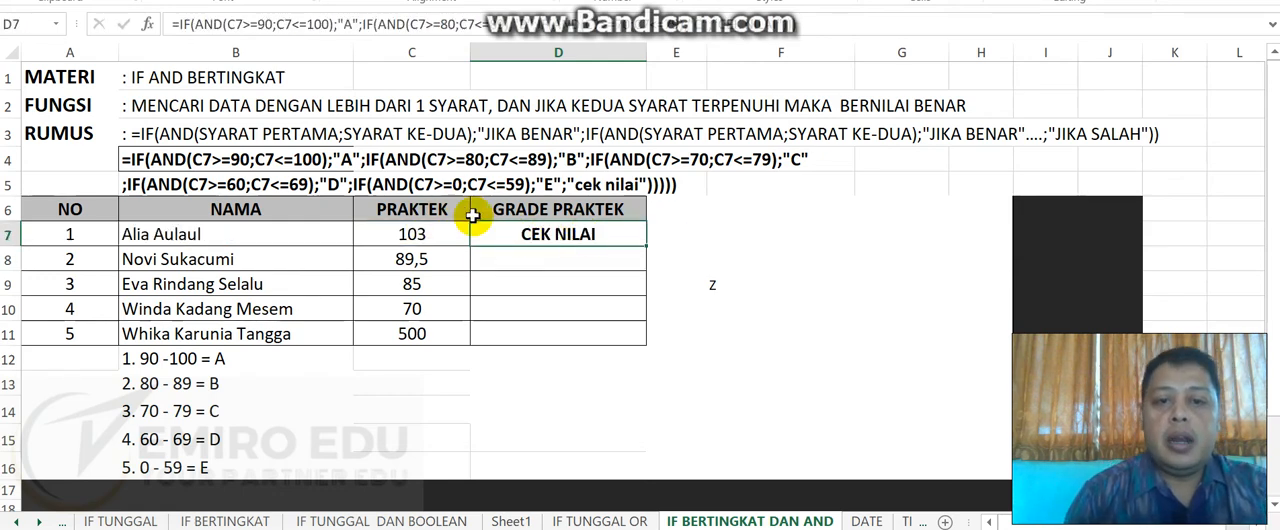
double_click(503, 230)
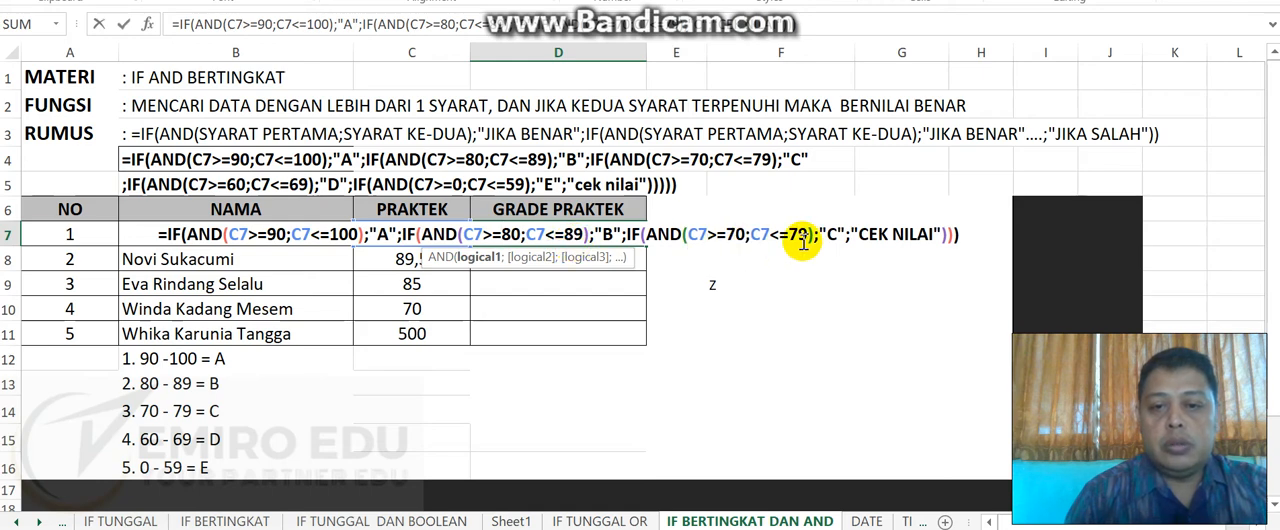
key(Return)
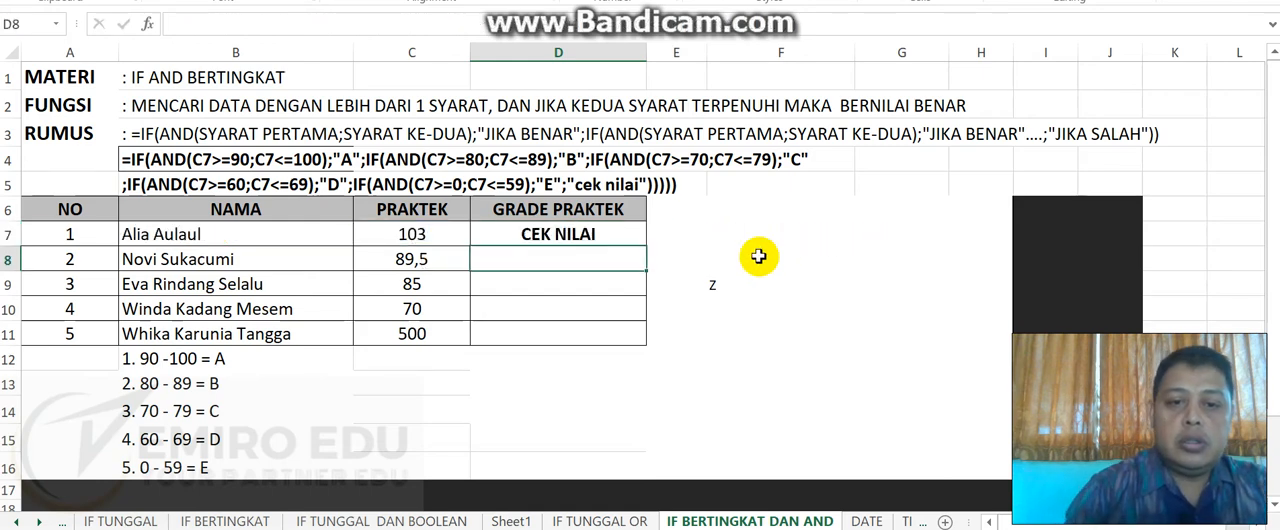
- Test the D7 grade formula by setting the PRAKTEK score in C7 to 70
click(590, 232)
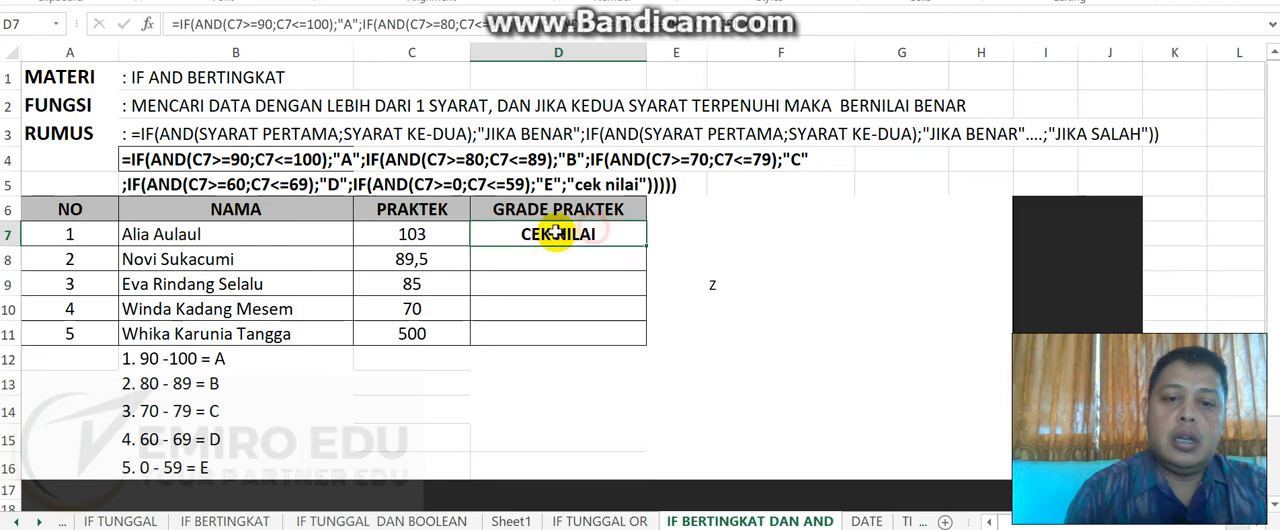
click(449, 229)
text(70)
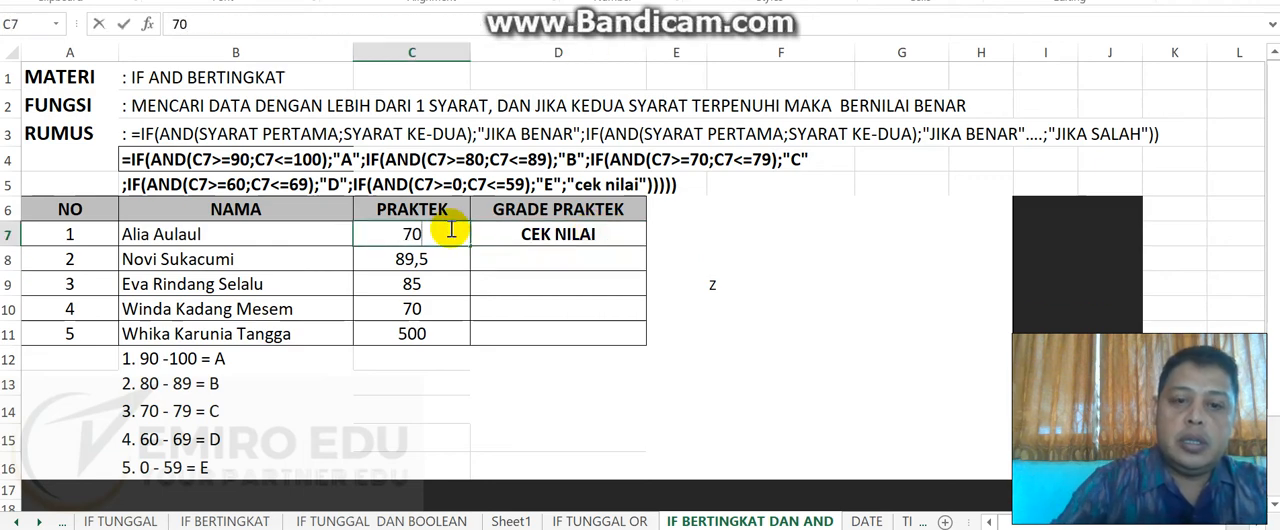
key(Return)
- Test the grade formula with a score of 9 in C7, followed by a score of 90
click(449, 229)
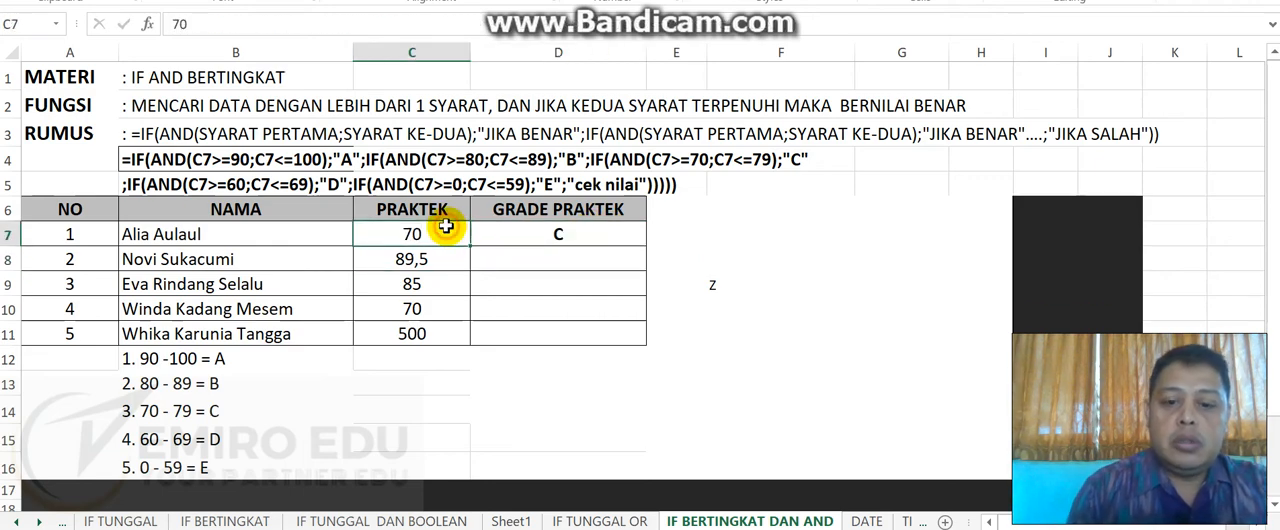
text(9)
key(Return)
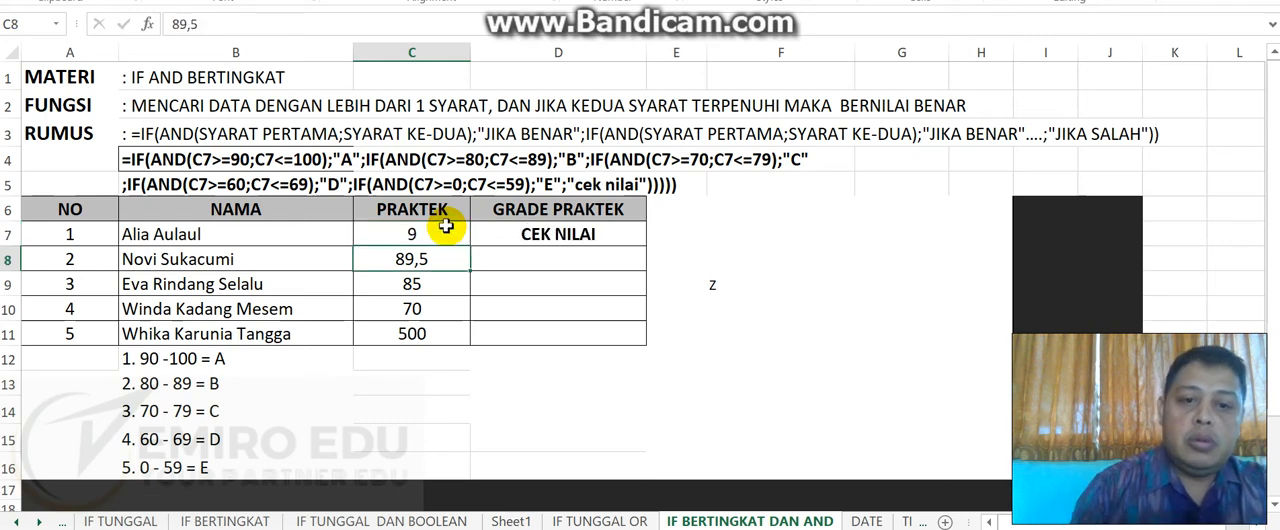
click(445, 228)
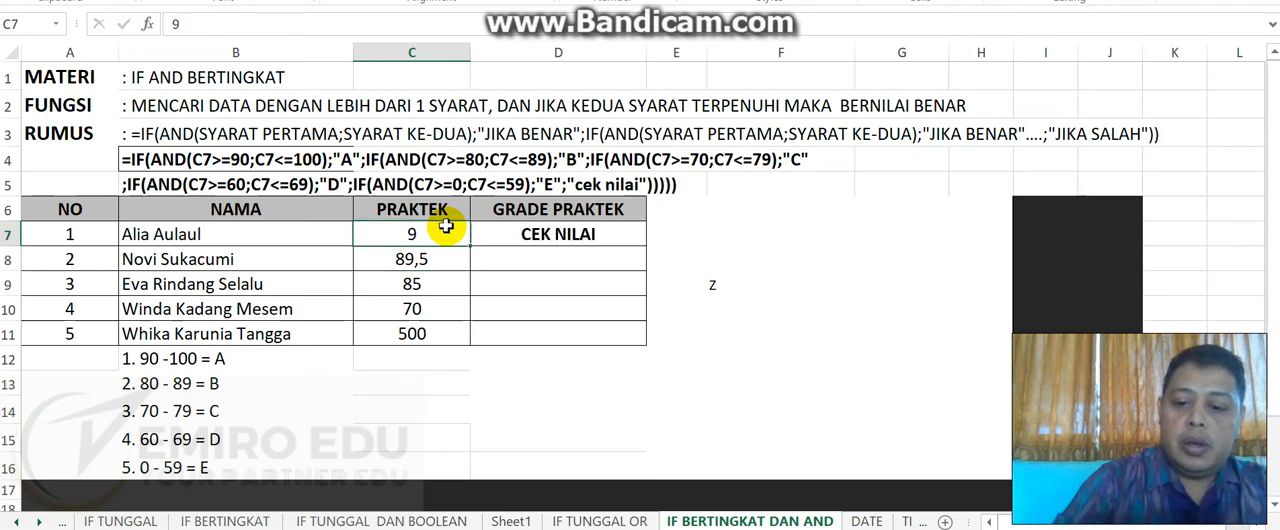
text(90)
key(Return)
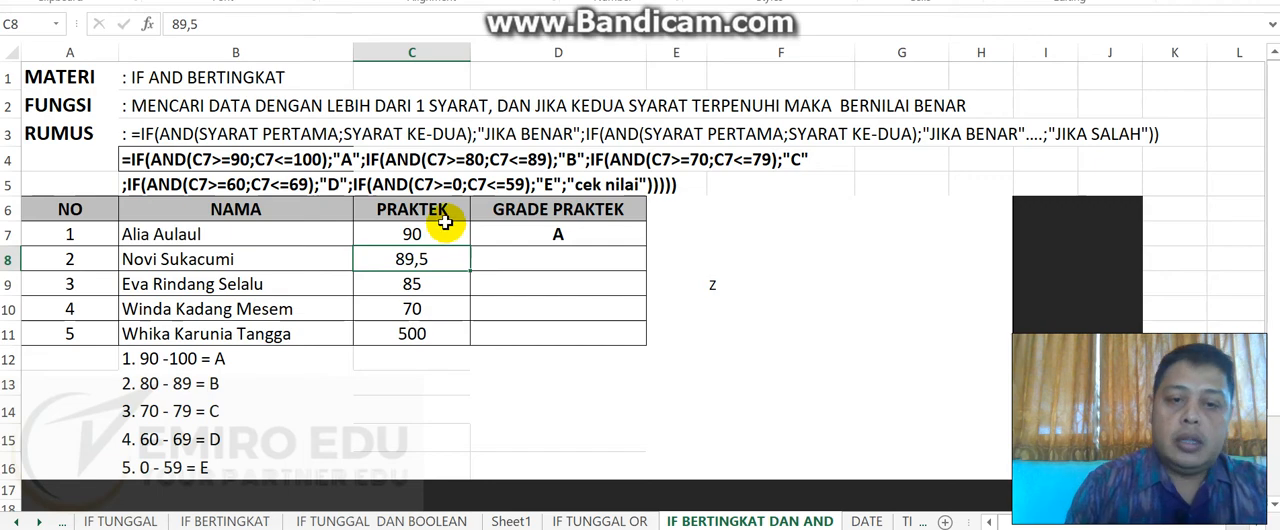
- Compare the score in C7 with the nested conditions of the D7 formula, leaving the formula as it is
click(437, 238)
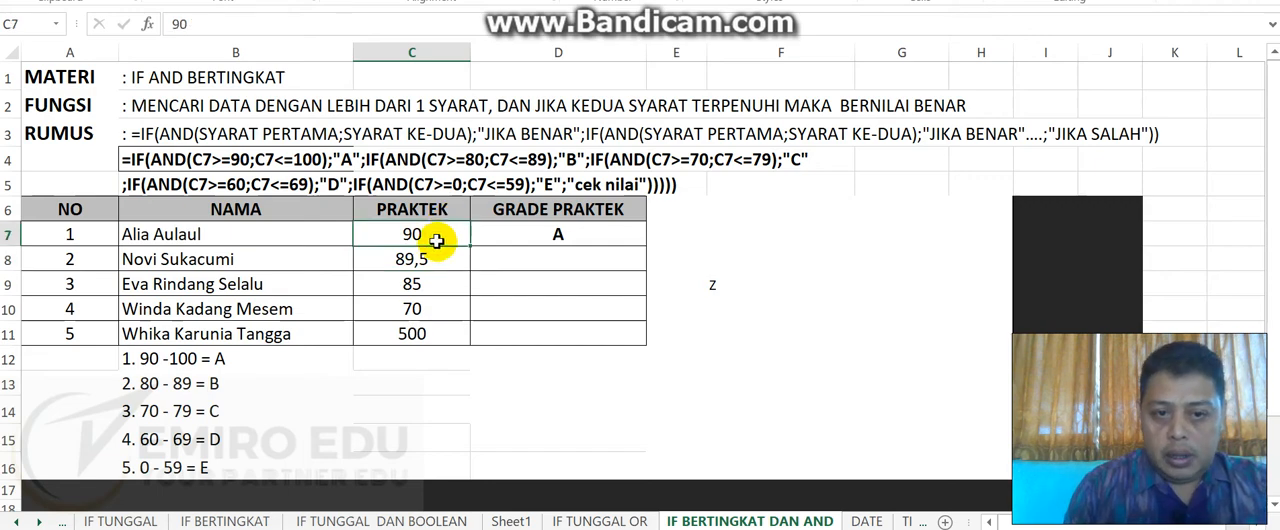
double_click(523, 238)
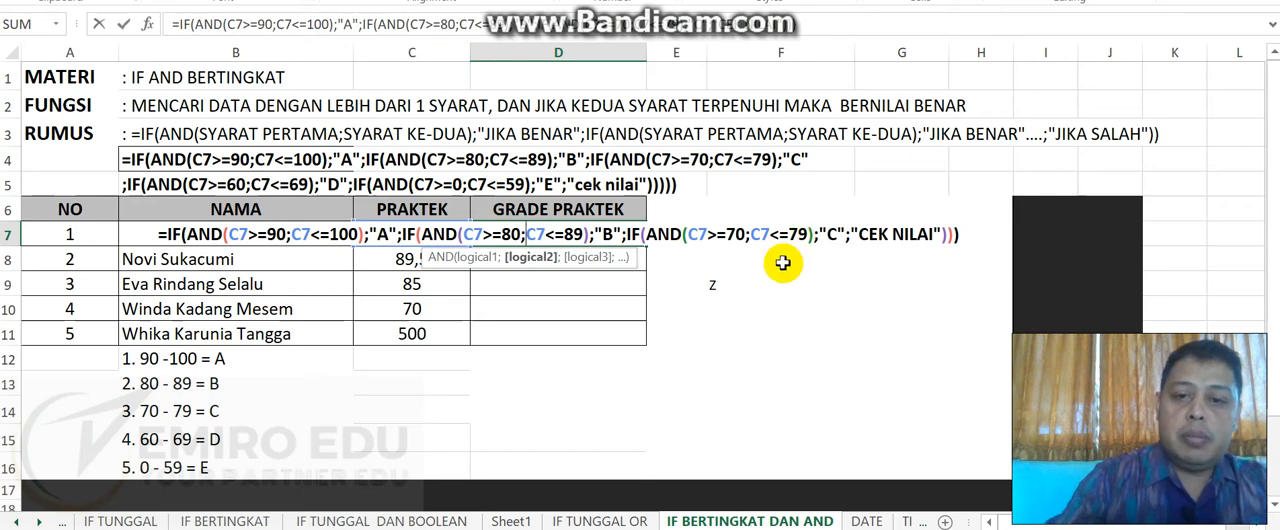
key(Return)
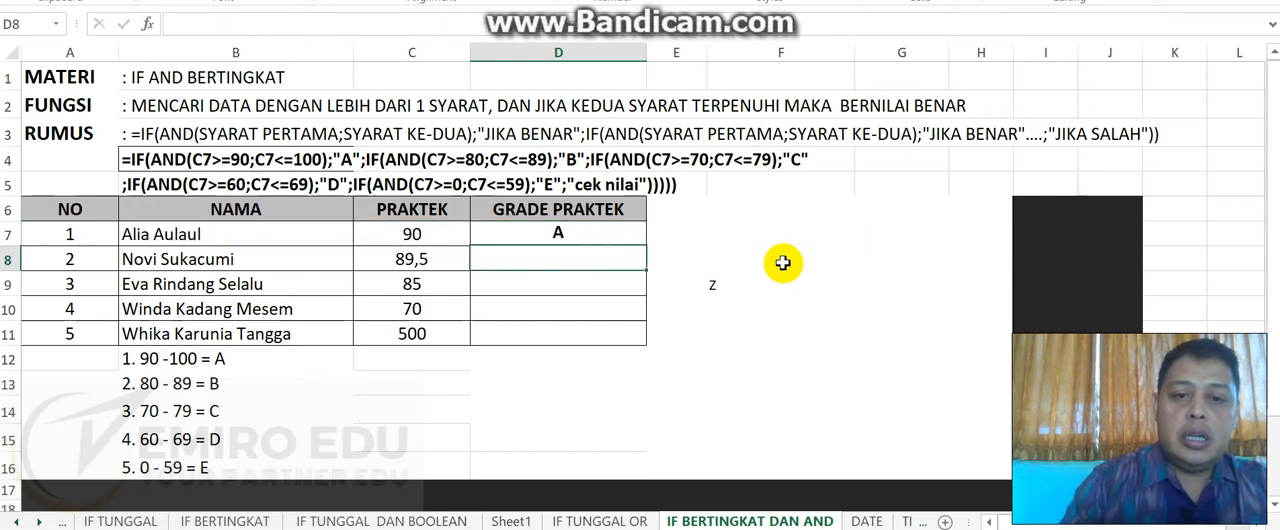
- Test the grade formula with a decimal score of 89,5 in C7
click(449, 233)
text(89)
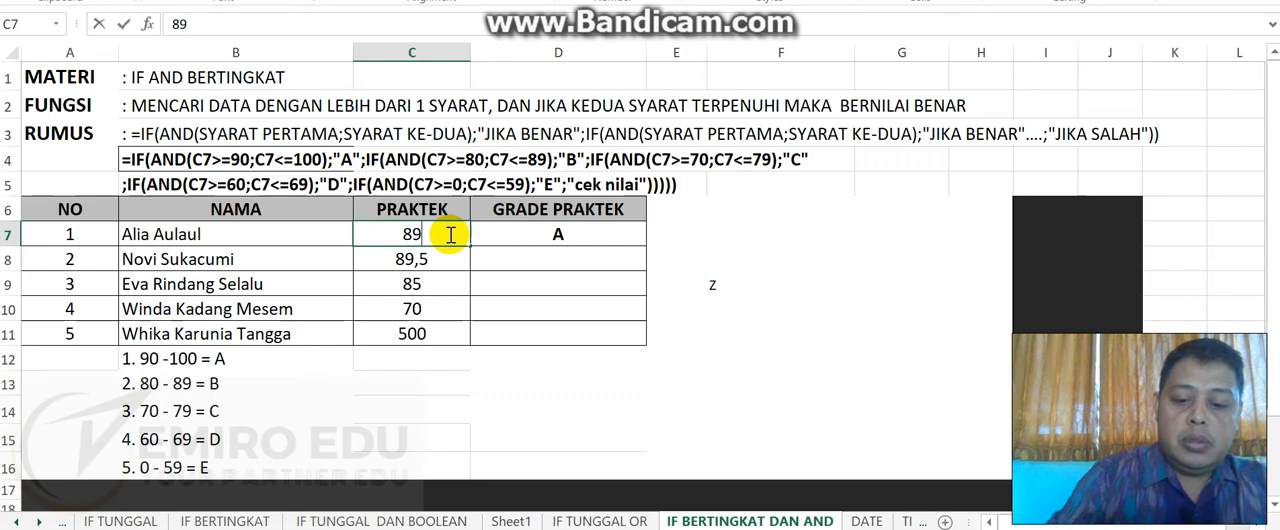
text(,5)
key(Return)
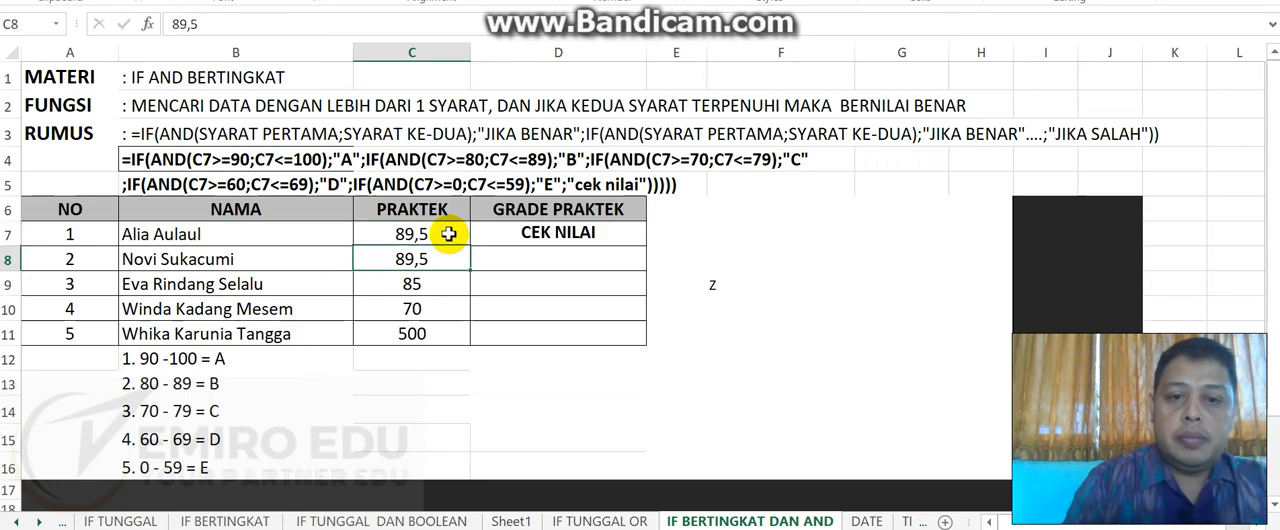
- Examine how the D7 formula's score ranges treat a decimal score, without editing it
click(530, 233)
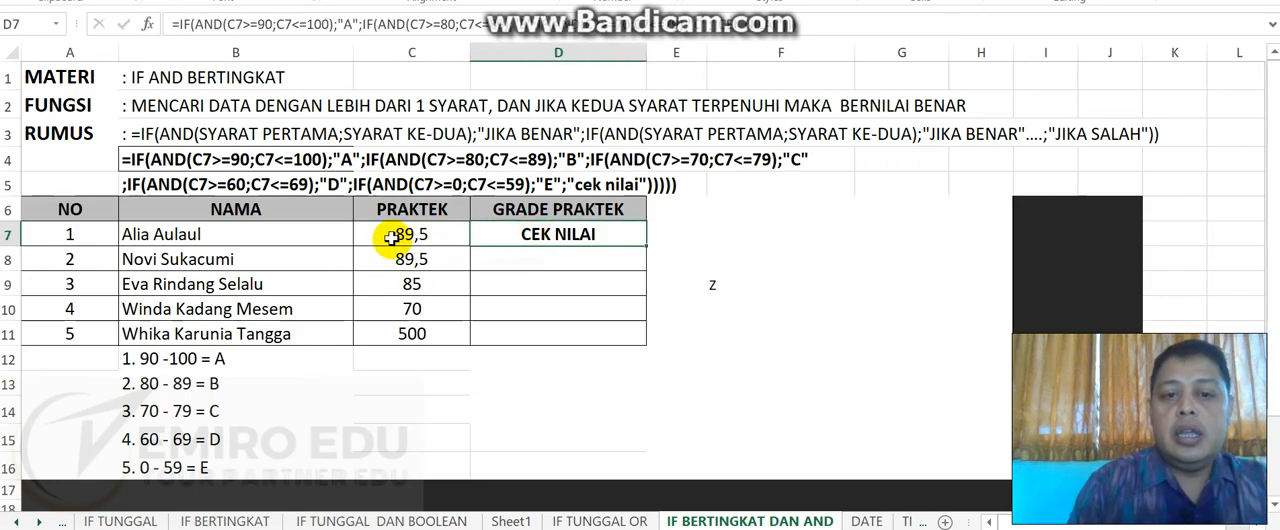
double_click(503, 236)
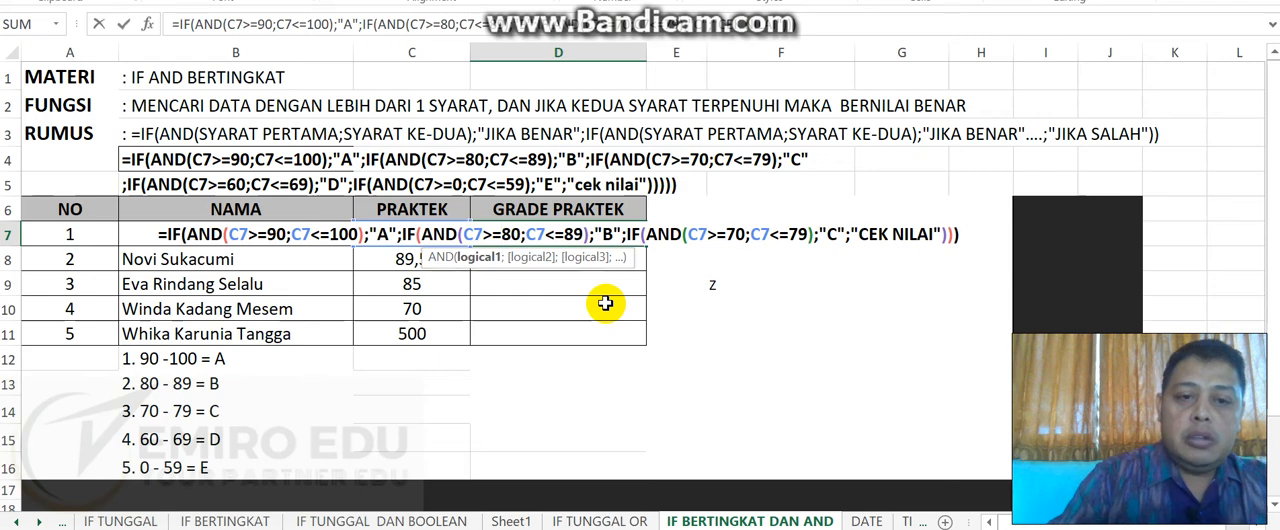
key(Return)
- Test the grade formula with a decimal score of 89,1 in C7
double_click(440, 234)
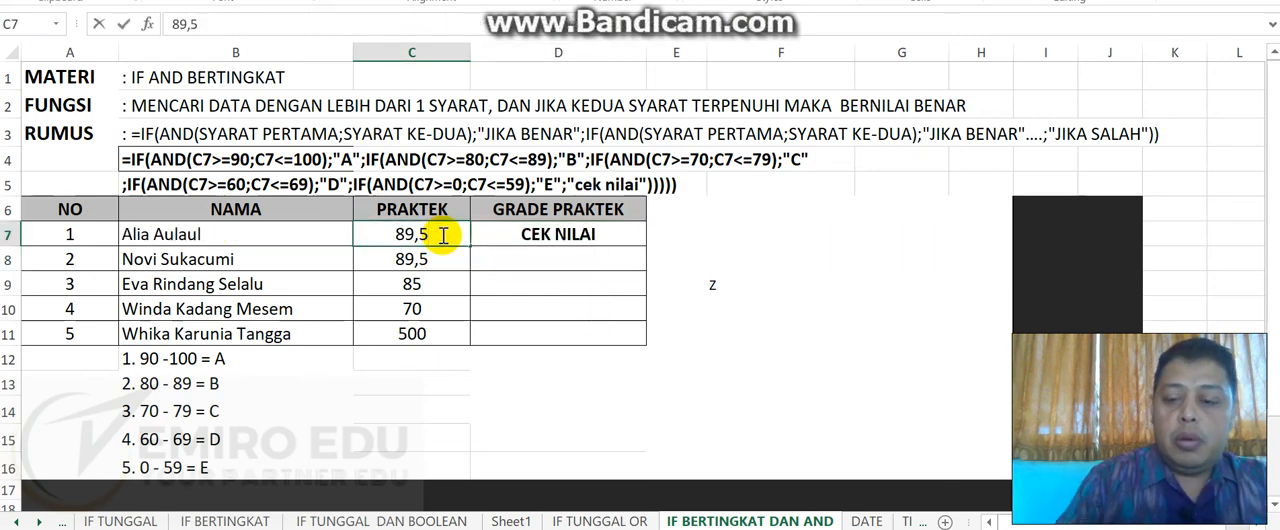
key(BackSpace)
text(1)
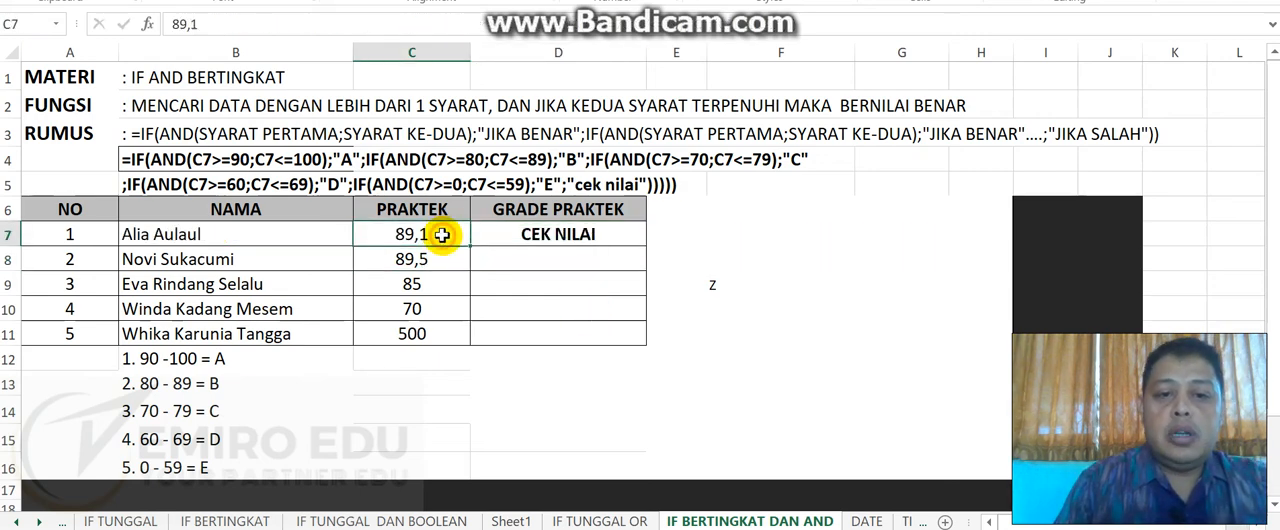
- Replace the decimal score in C7 with the whole number 89
key(BackSpace)
key(BackSpace)
key(BackSpace)
key(BackSpace)
text(89)
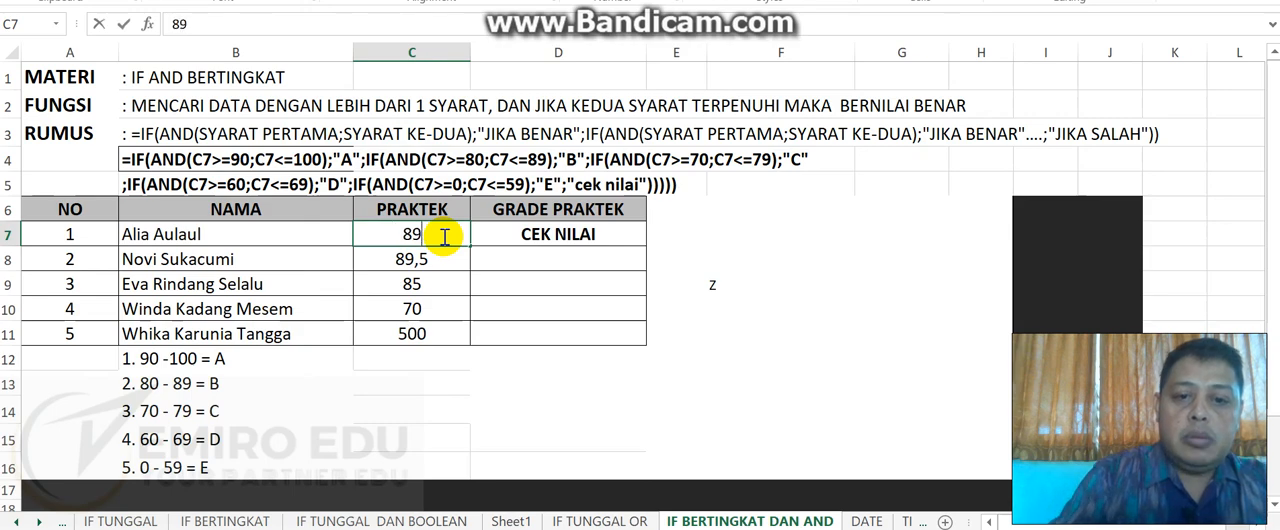
key(Return)
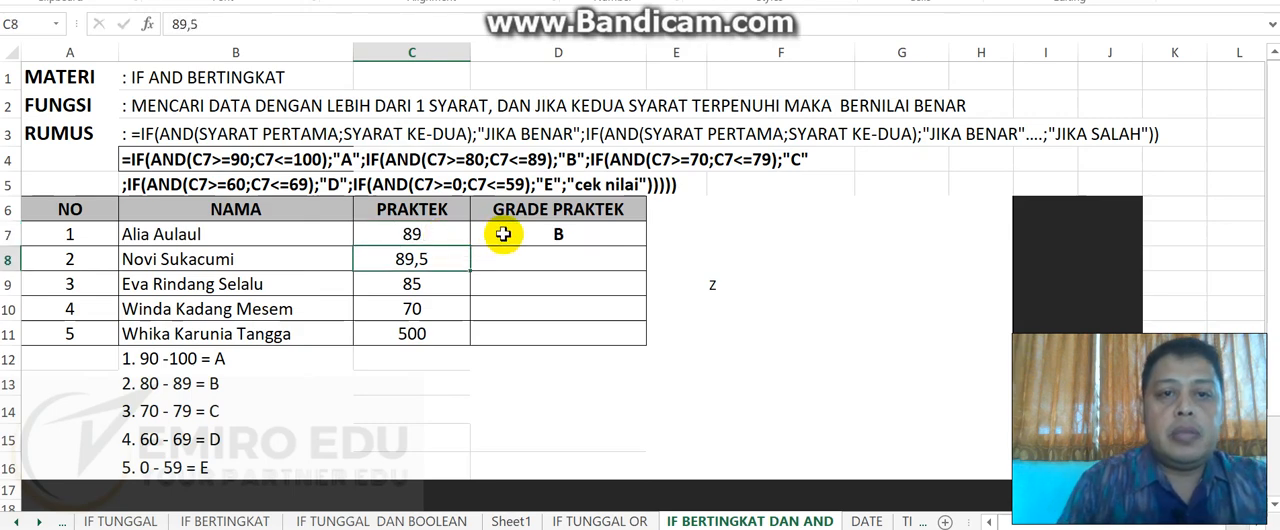
- Fill the D7 grade formula down through D11 for the remaining rows of the GRADE PRAKTEK column
click(580, 240)
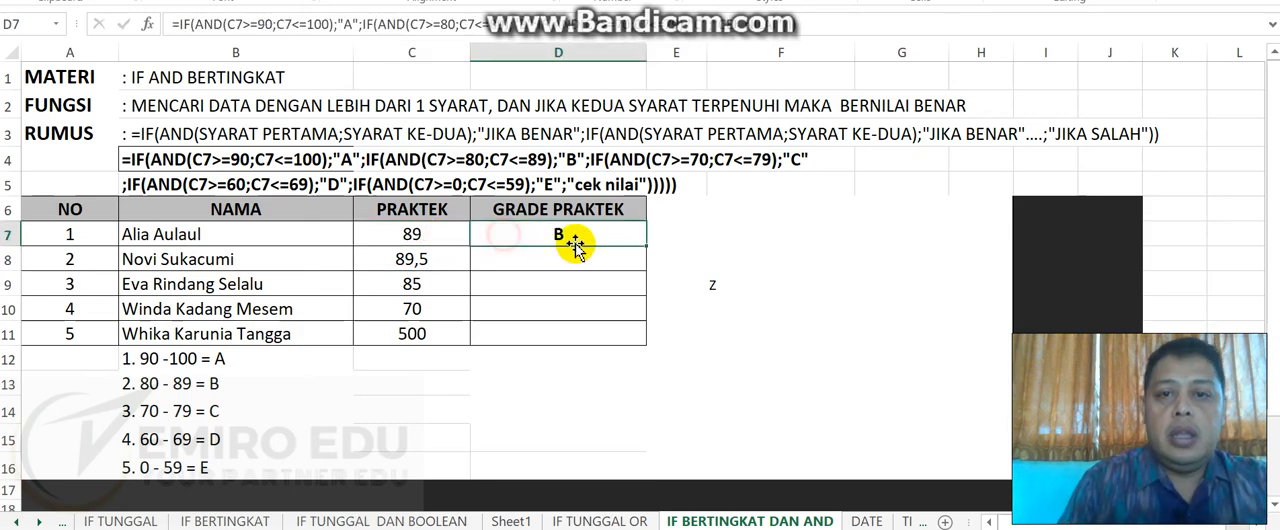
click(650, 245)
click(619, 240)
drag(648, 249, 663, 357)
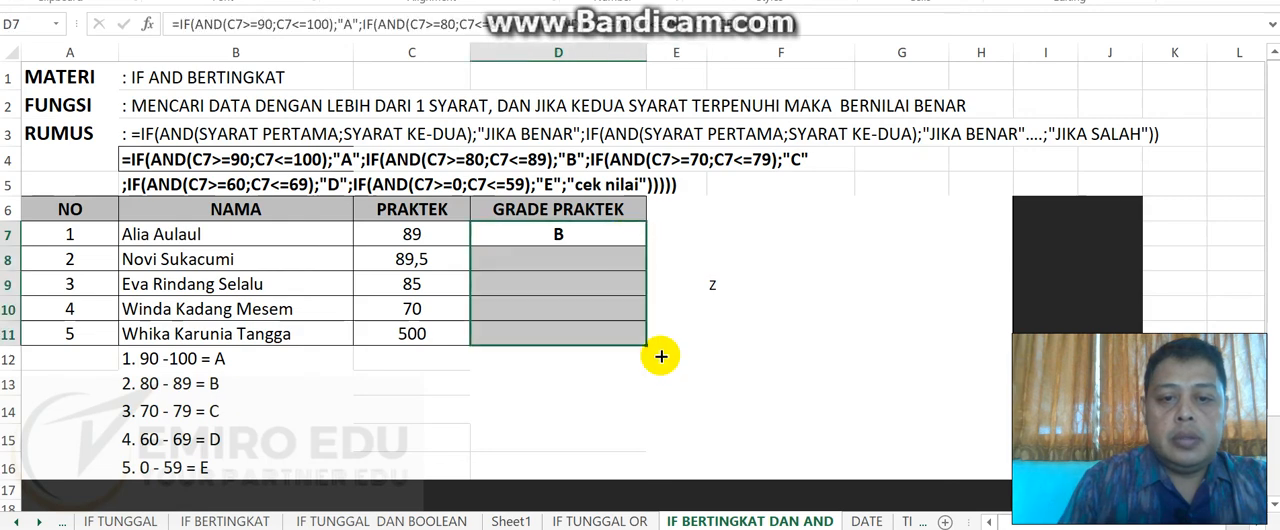
click(440, 259)
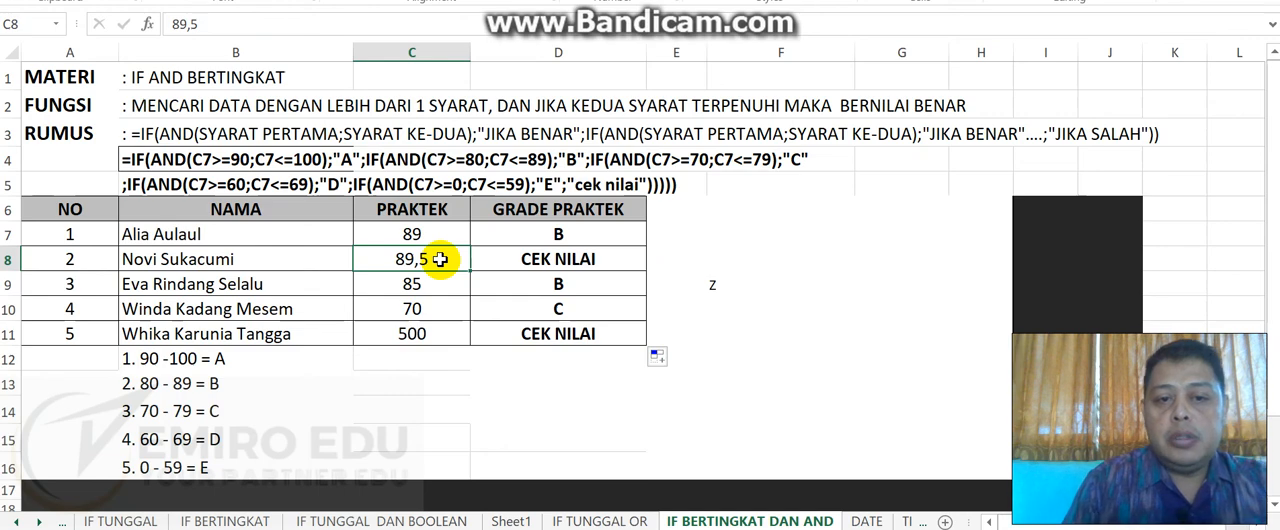